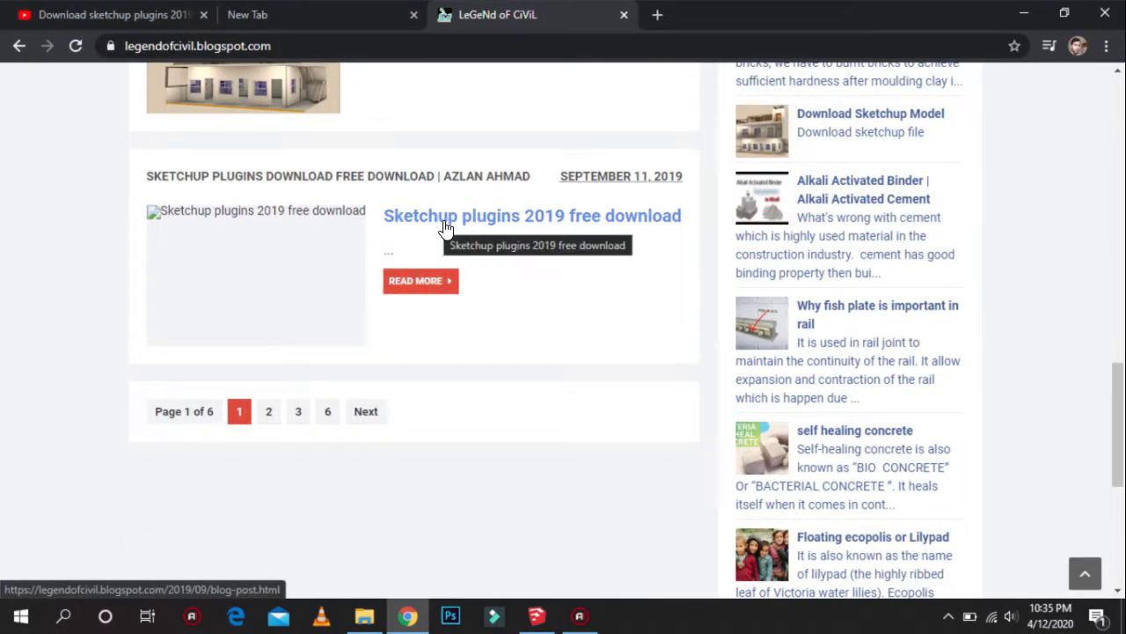
Step: Download SU_Plugins_2019.rar from the "Sketchup plugins 2019 free download" post and show the file in its folder
{"action": "left_click", "coordinate": [630, 226]}
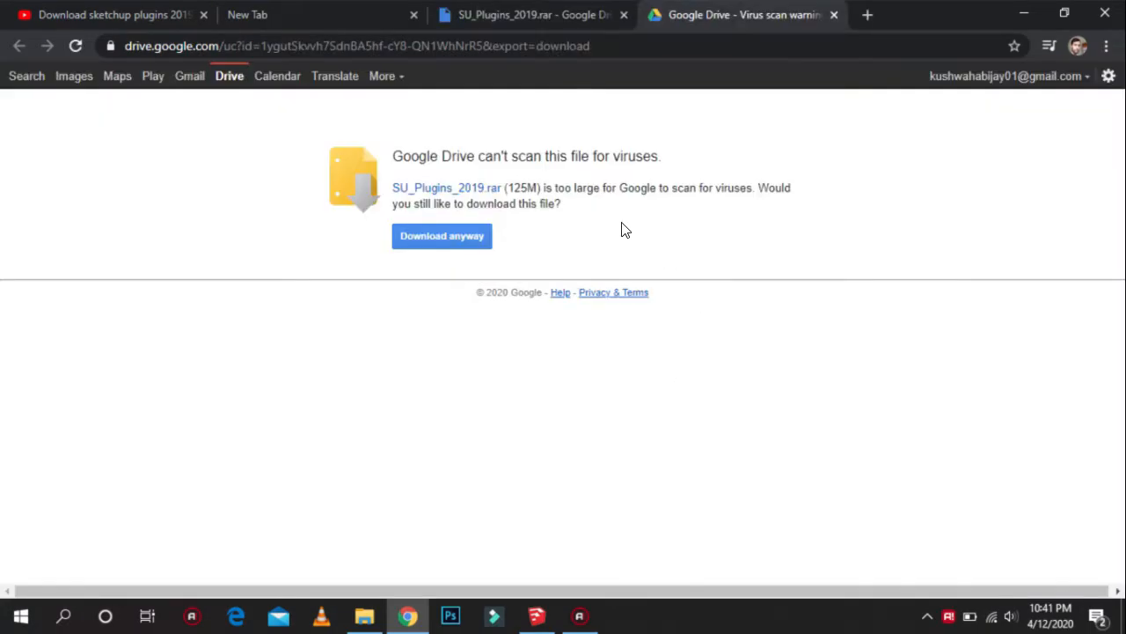
{"action": "left_click", "coordinate": [428, 238]}
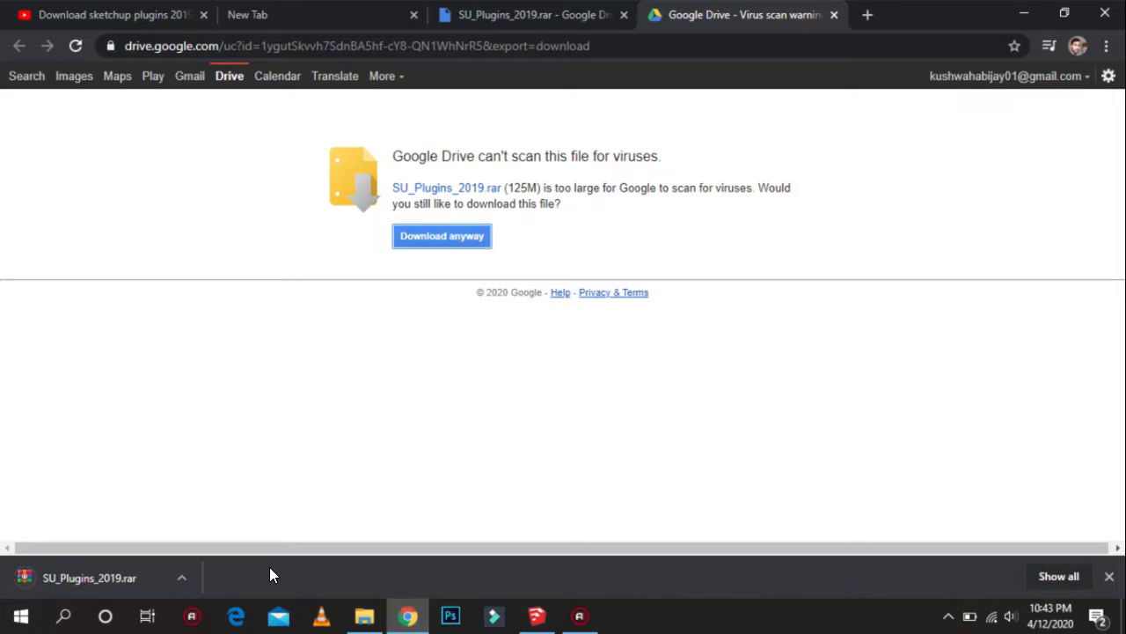
{"action": "left_click", "coordinate": [181, 578]}
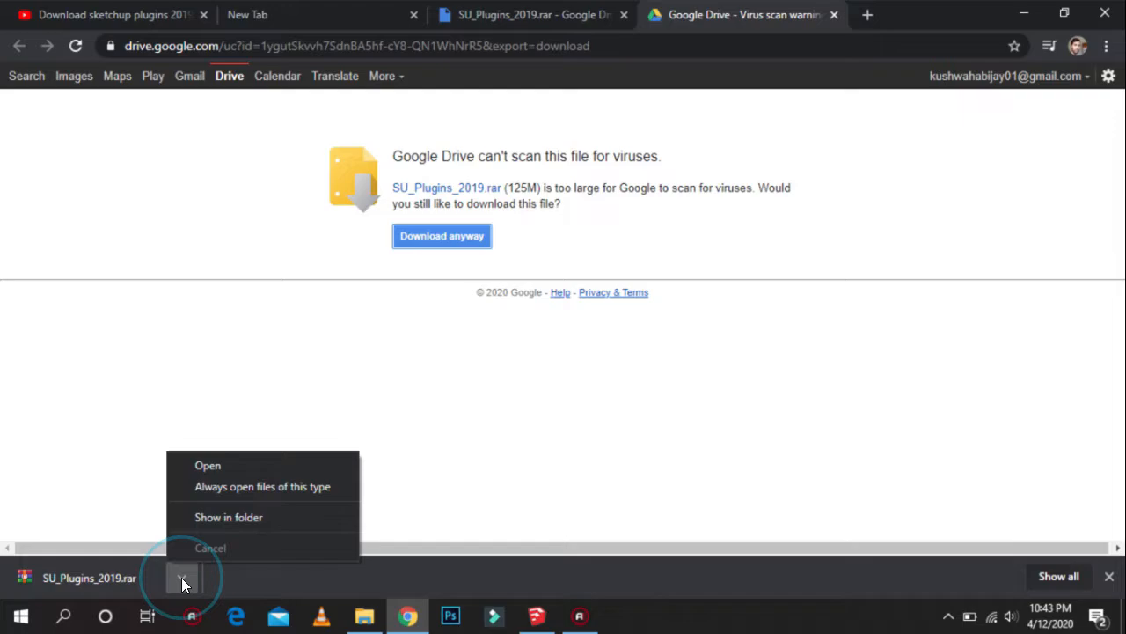
{"action": "left_click", "coordinate": [227, 522]}
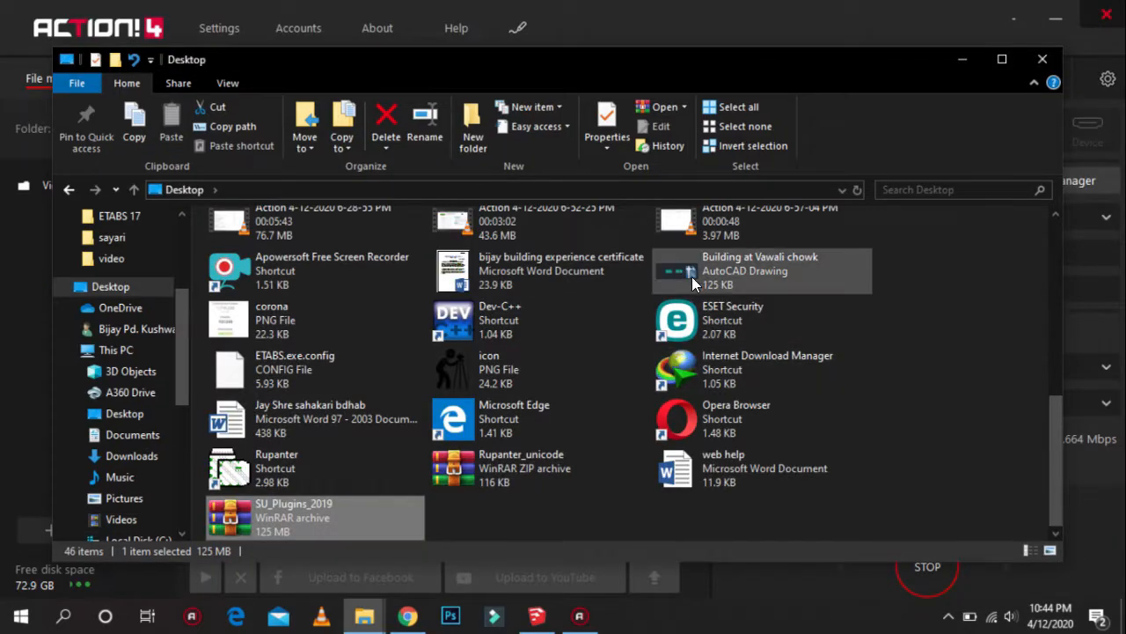
Step: Extract the downloaded SU_Plugins_2019 archive on the Desktop
{"action": "right_click", "coordinate": [314, 514]}
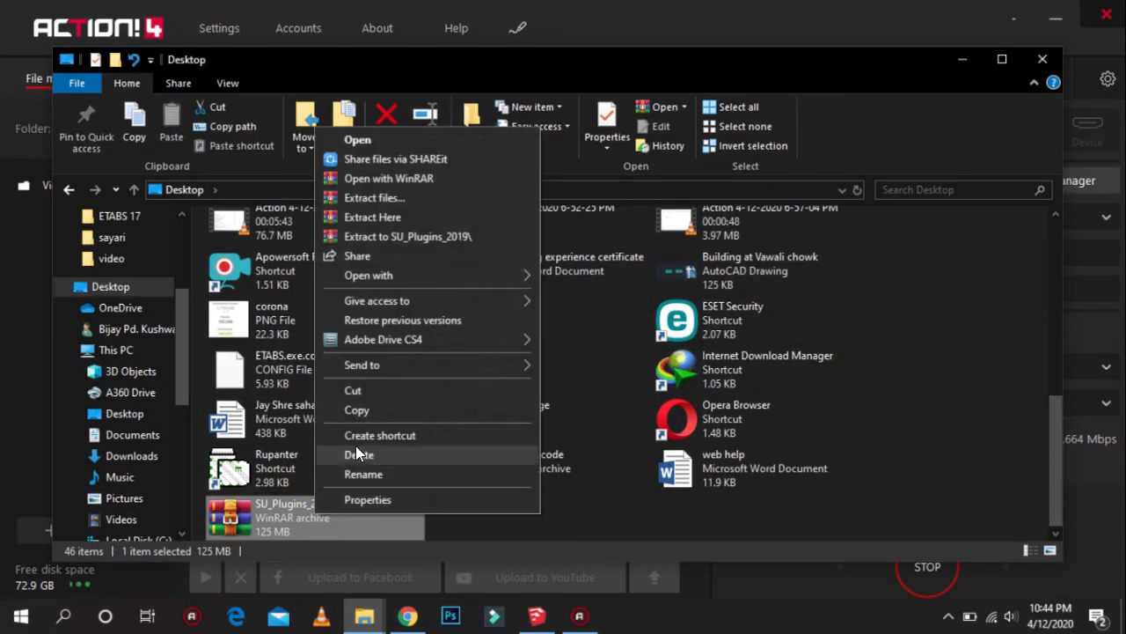
{"action": "left_click", "coordinate": [387, 227]}
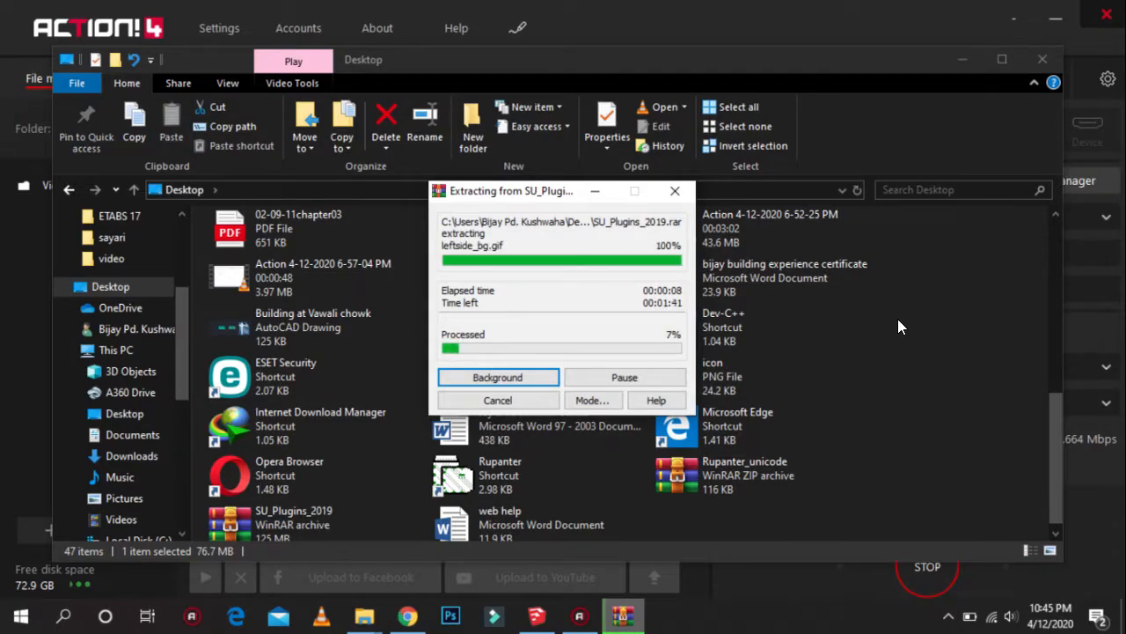
{"action": "scroll", "coordinate": [864, 399], "scroll_direction": "down", "scroll_amount": 1}
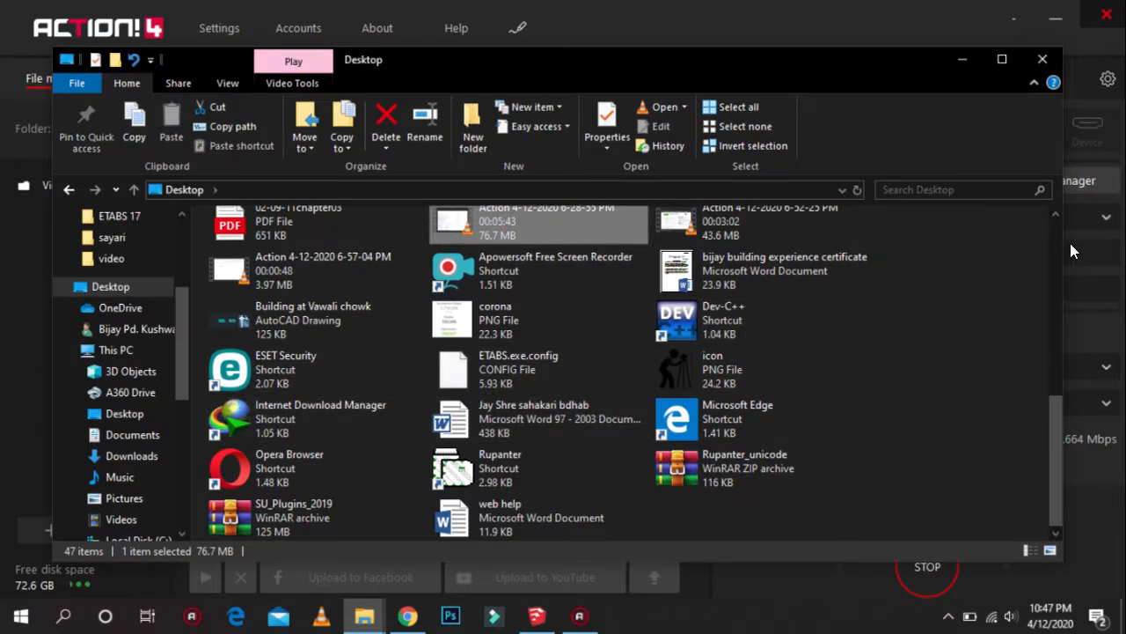
Step: Locate the extracted SU_Plugins_2019 folder on the Desktop and open the Plugins folder inside it
{"action": "scroll", "coordinate": [774, 404], "scroll_direction": "up", "scroll_amount": 5}
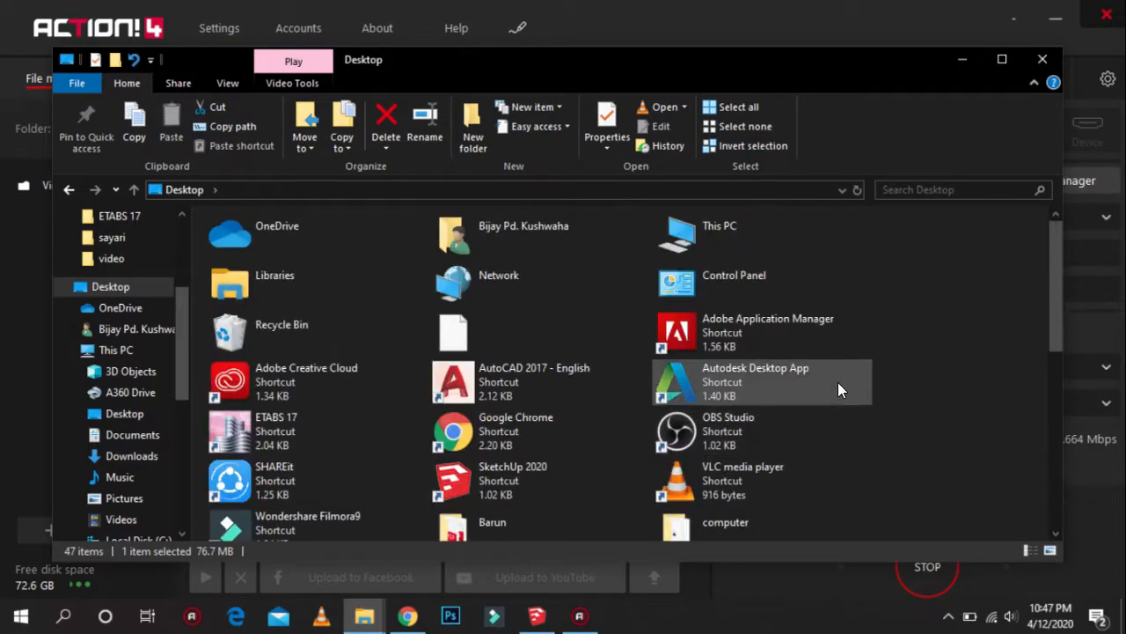
{"action": "scroll", "coordinate": [767, 396], "scroll_direction": "down", "scroll_amount": 2}
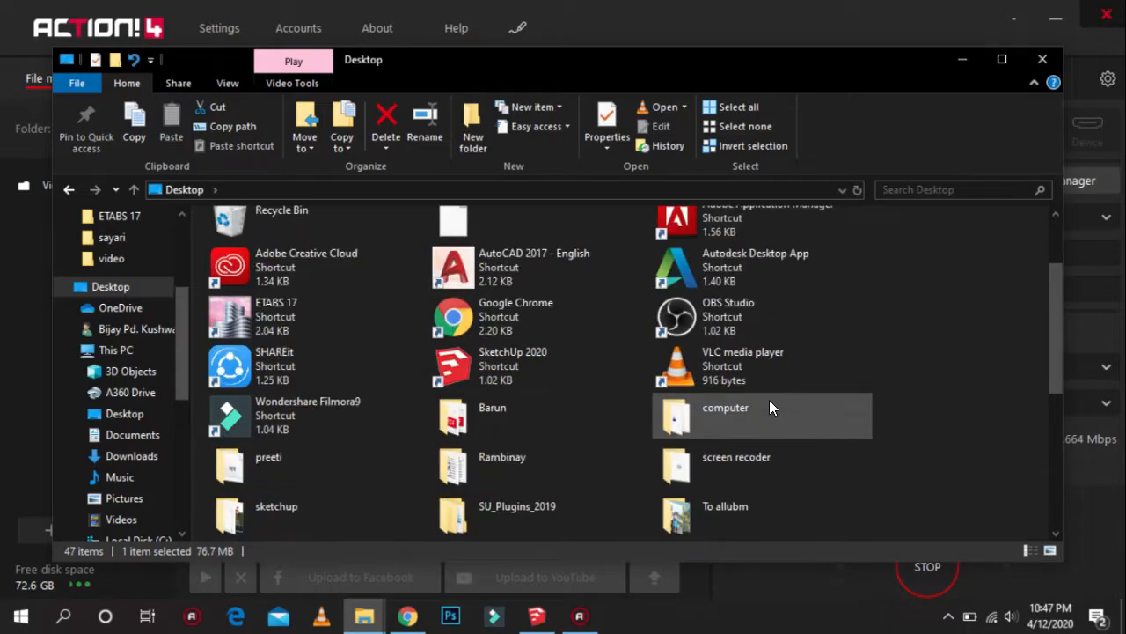
{"action": "scroll", "coordinate": [504, 435], "scroll_direction": "down", "scroll_amount": 3}
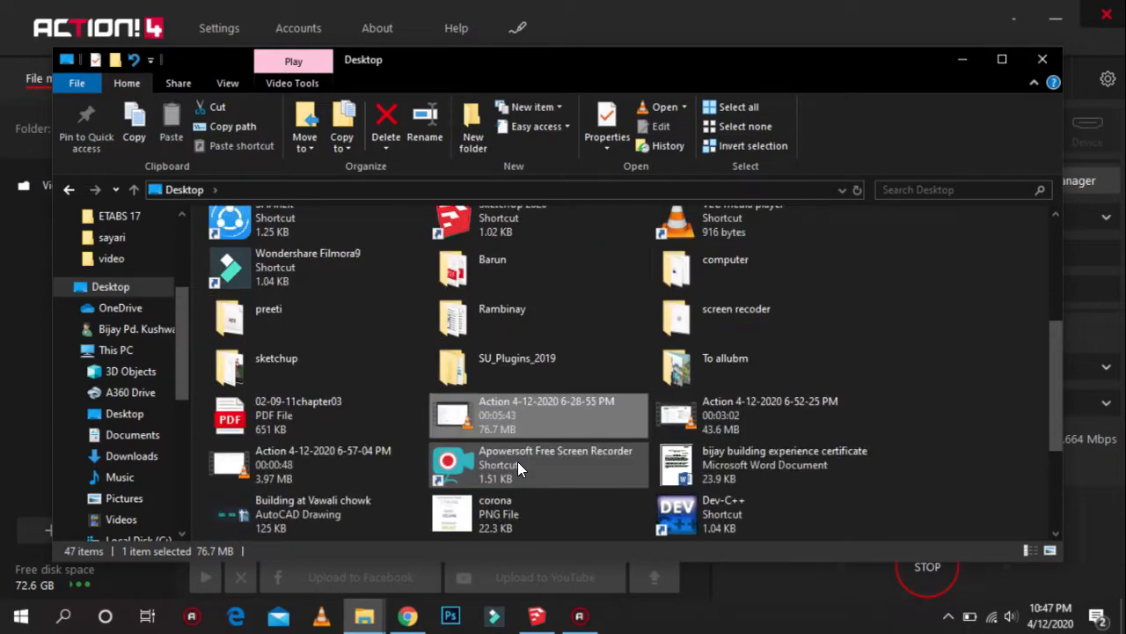
{"action": "double_click", "coordinate": [528, 361]}
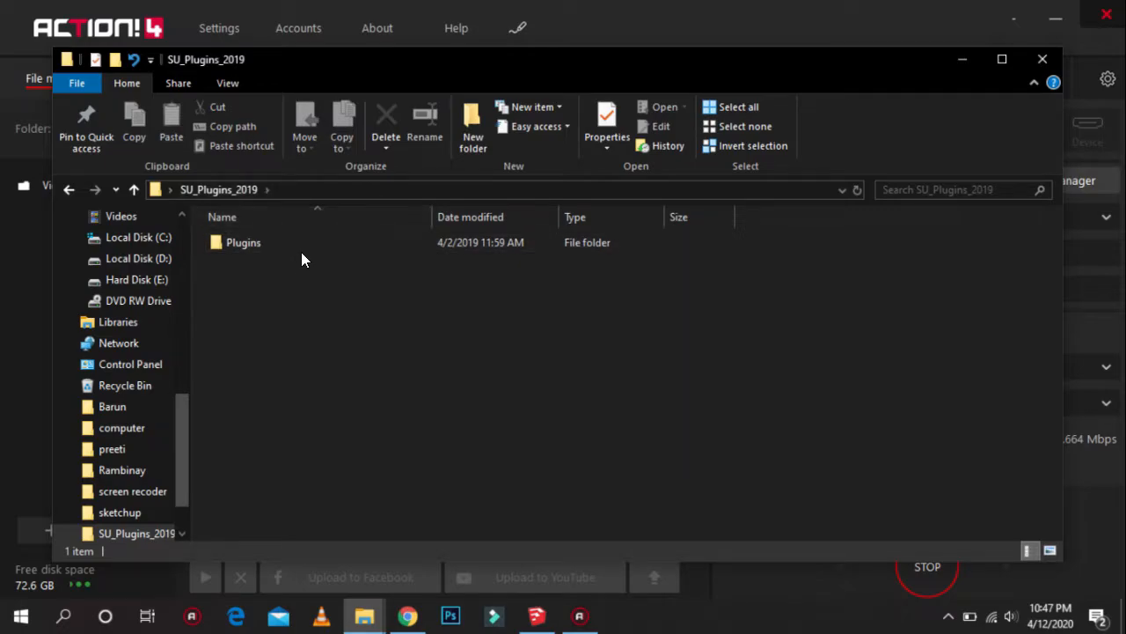
{"action": "double_click", "coordinate": [301, 244]}
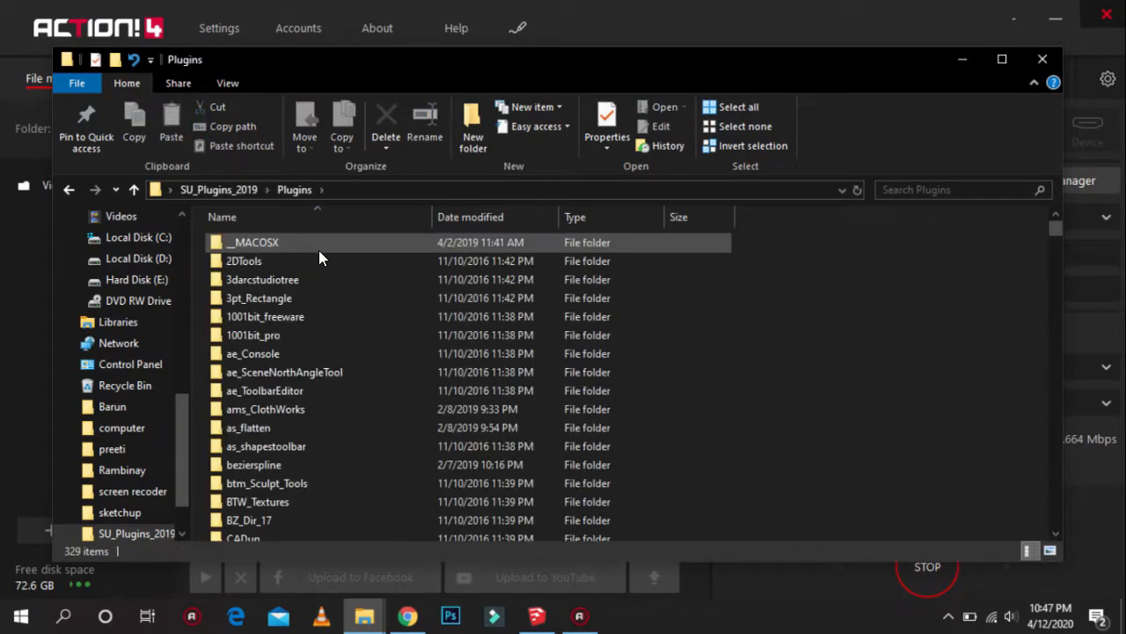
Step: Look through the extracted Plugins folder and copy all of its files and folders
{"action": "scroll", "coordinate": [414, 315], "scroll_direction": "down", "scroll_amount": 6}
{"action": "scroll", "coordinate": [414, 323], "scroll_direction": "down", "scroll_amount": 20}
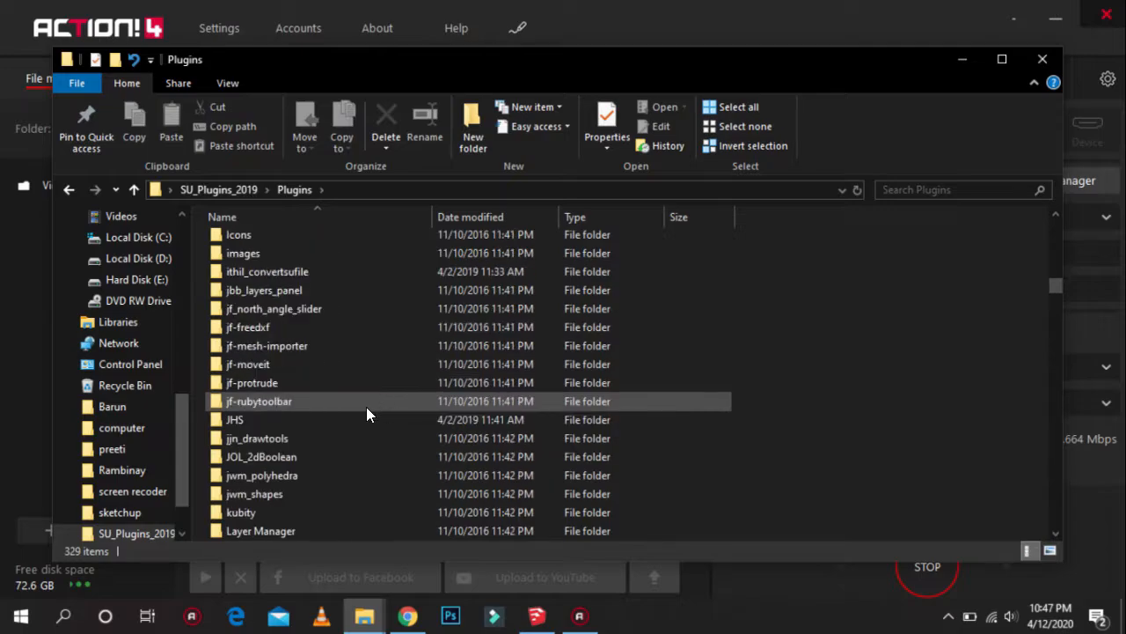
{"action": "scroll", "coordinate": [387, 409], "scroll_direction": "down", "scroll_amount": 5}
{"action": "scroll", "coordinate": [415, 403], "scroll_direction": "up", "scroll_amount": 10}
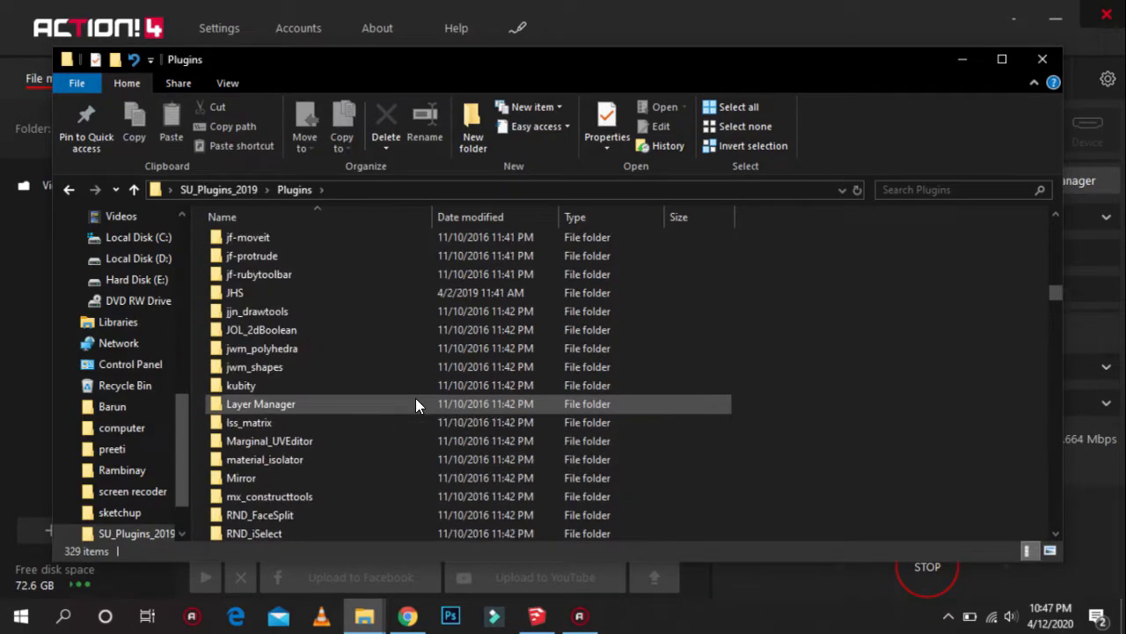
{"action": "key", "text": "ctrl+a"}
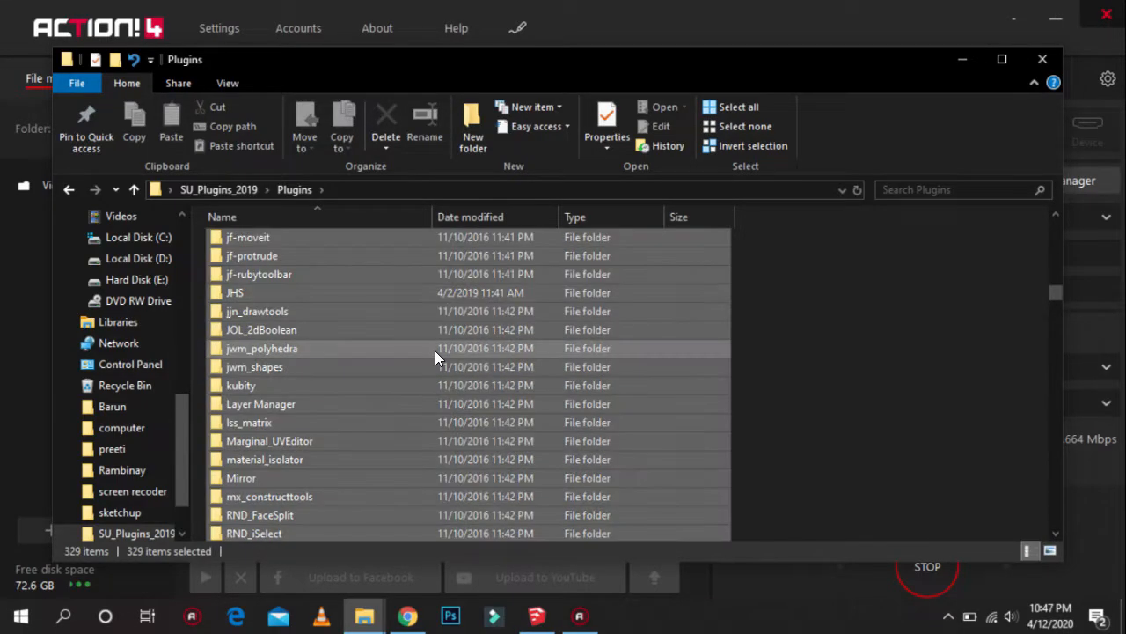
{"action": "right_click", "coordinate": [348, 308]}
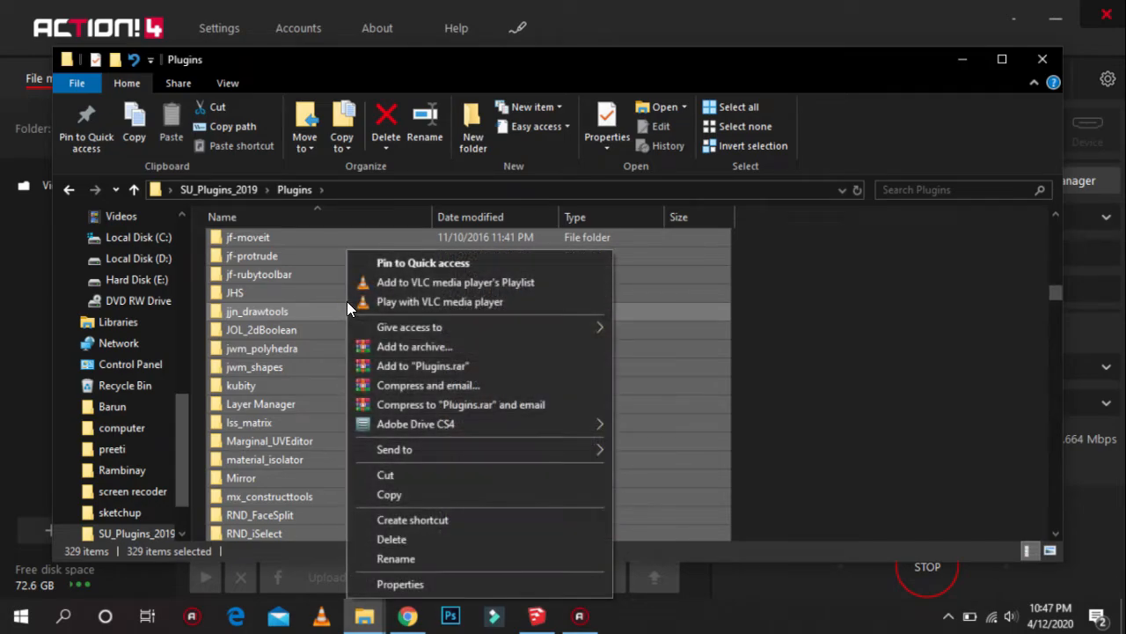
{"action": "left_click", "coordinate": [424, 495]}
{"action": "left_click", "coordinate": [424, 489]}
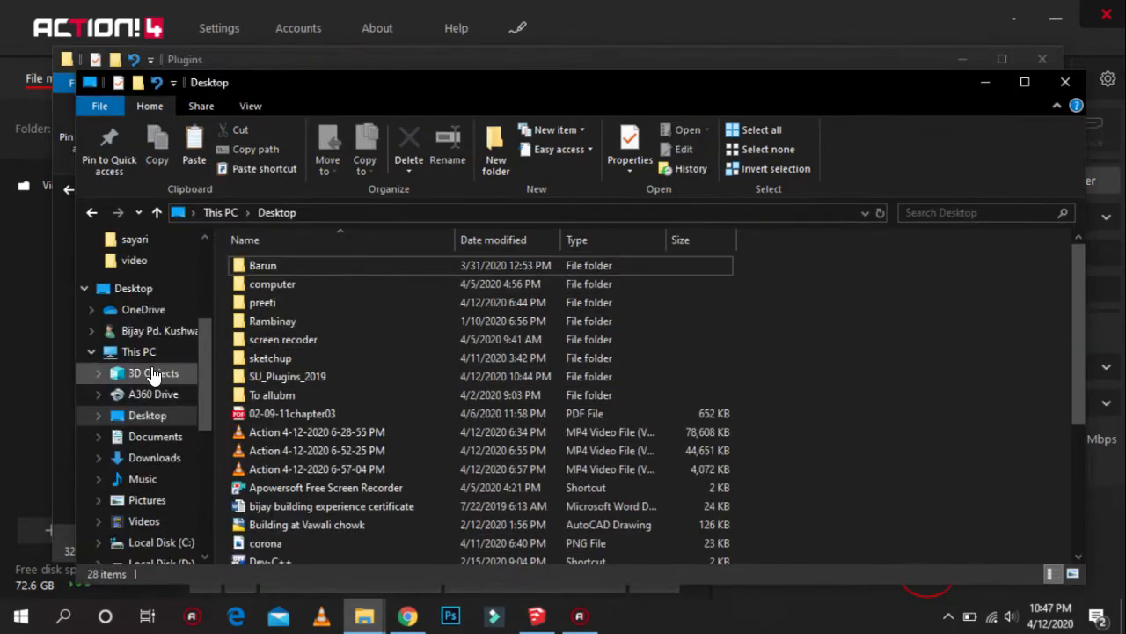
Step: Open the personal user folder under Users on Local Disk (C:) in a maximized File Explorer window
{"action": "scroll", "coordinate": [152, 370], "scroll_direction": "up", "scroll_amount": 1}
{"action": "left_click", "coordinate": [151, 374]}
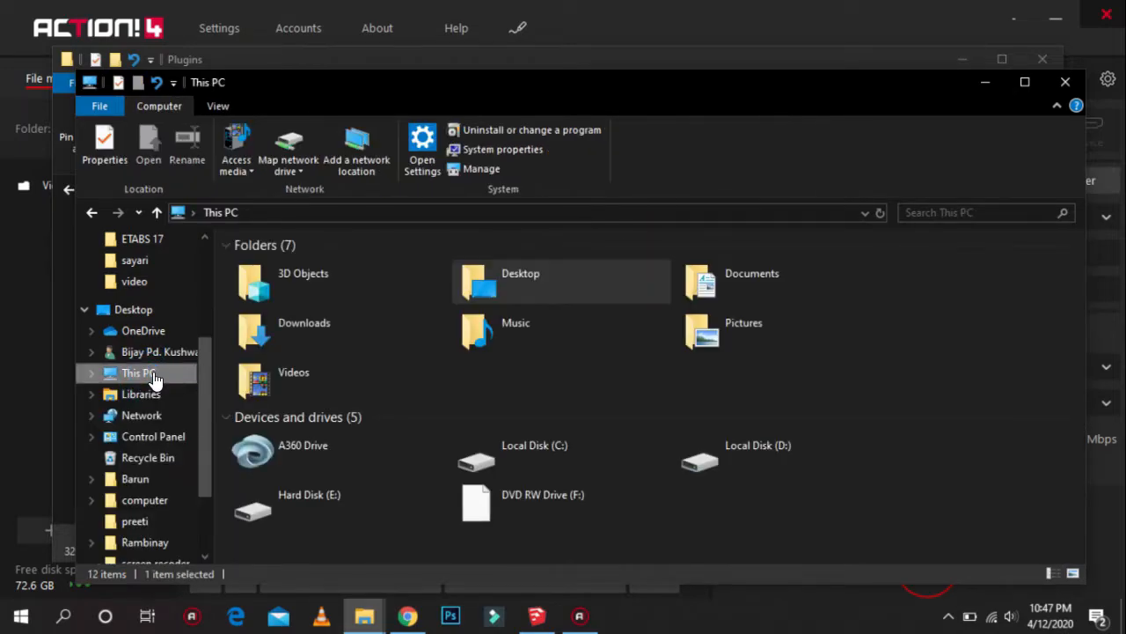
{"action": "double_click", "coordinate": [601, 460]}
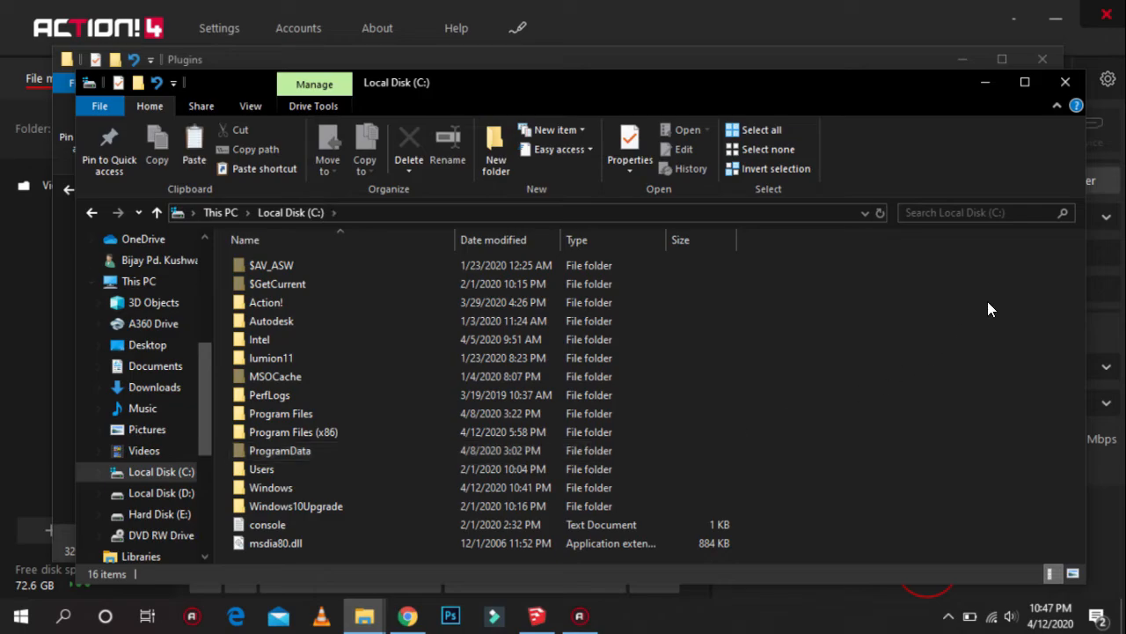
{"action": "left_click", "coordinate": [1025, 82]}
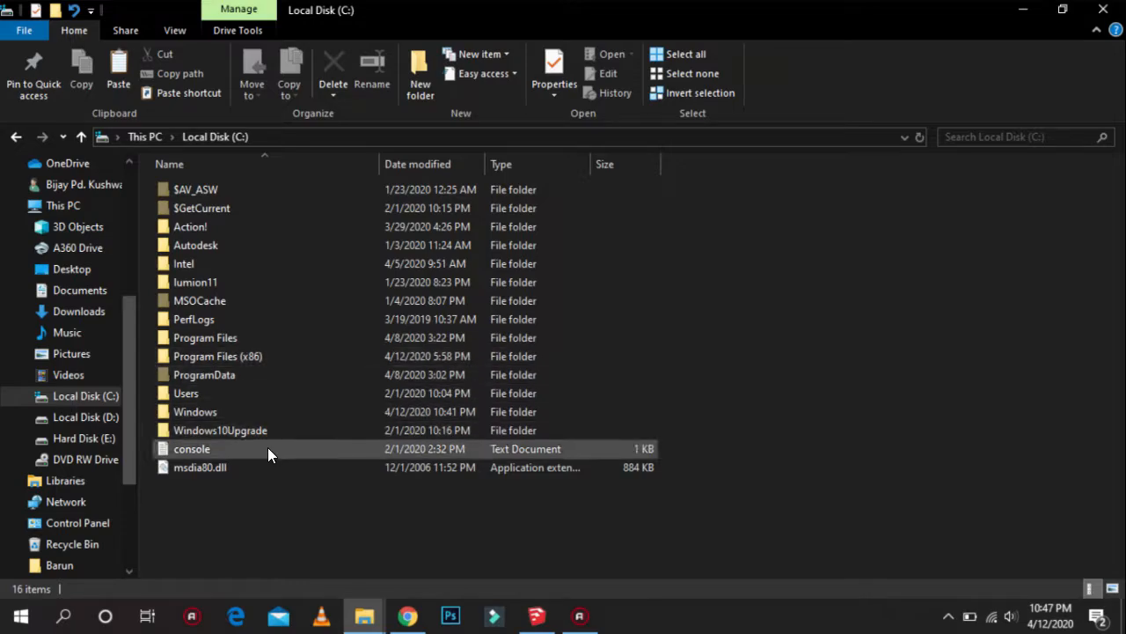
{"action": "double_click", "coordinate": [238, 398]}
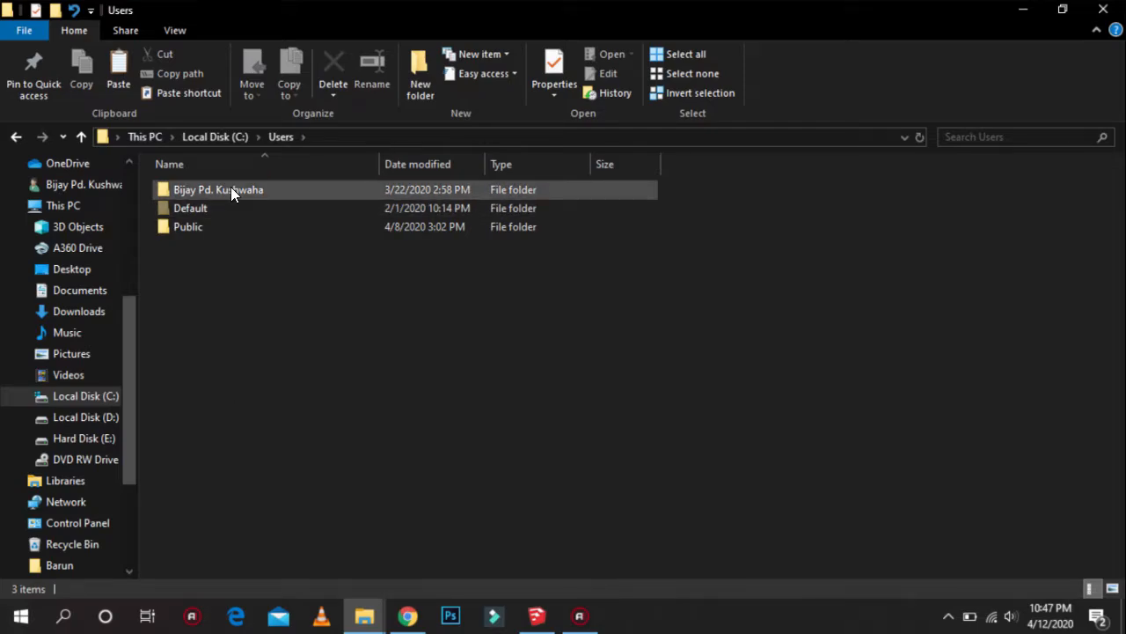
{"action": "double_click", "coordinate": [233, 190]}
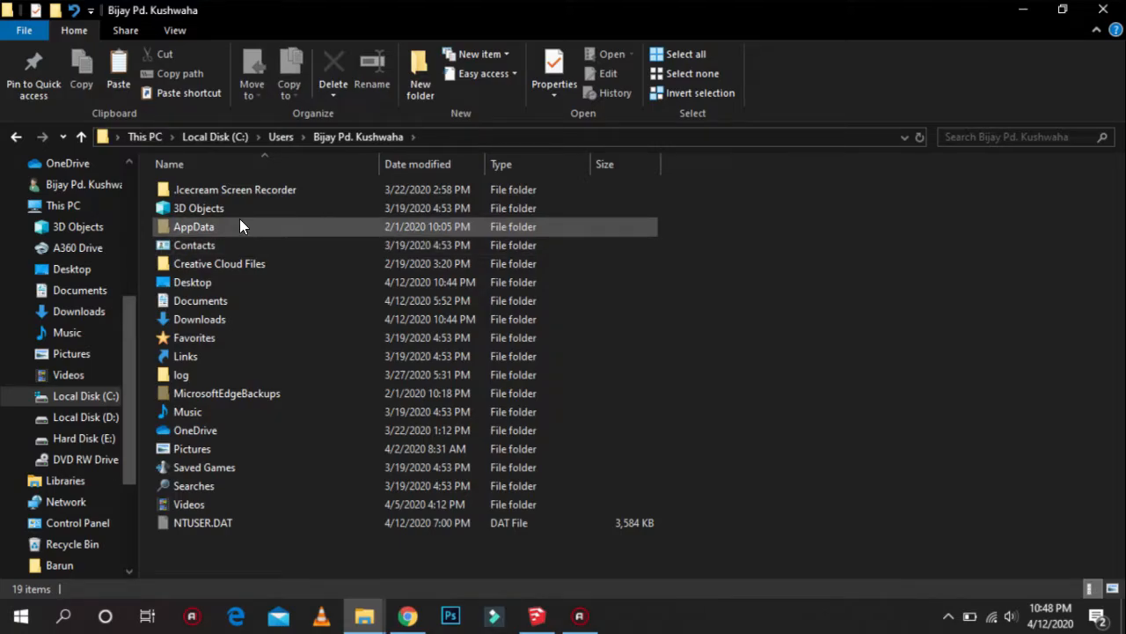
Step: Check that hidden items are set to show, and open the AppData\Roaming folder
{"action": "left_click", "coordinate": [173, 37]}
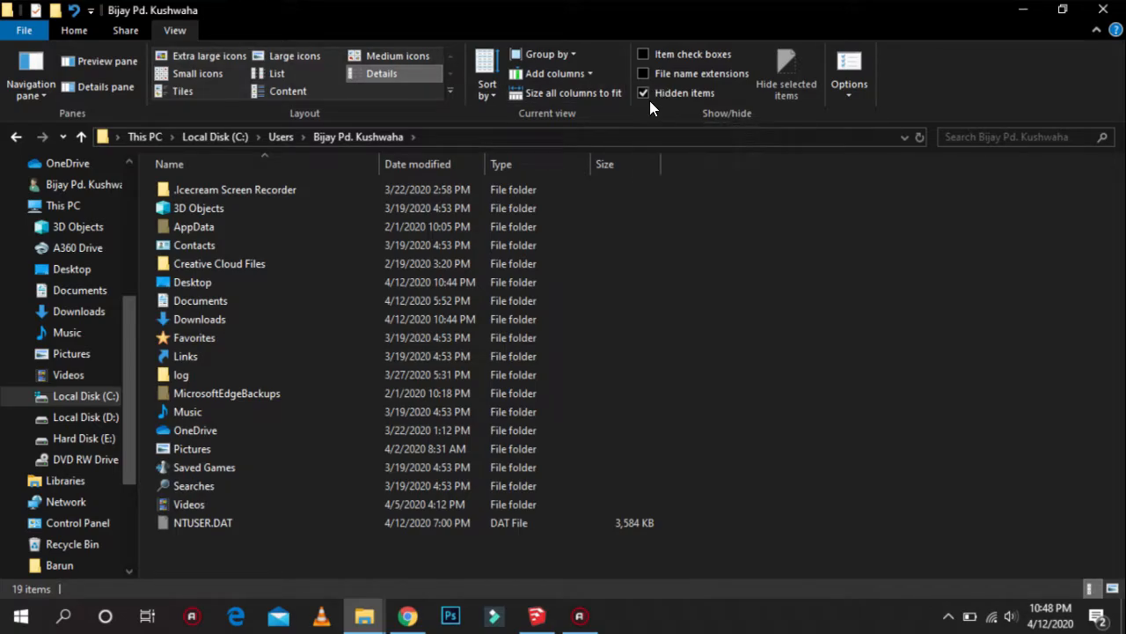
{"action": "double_click", "coordinate": [227, 228]}
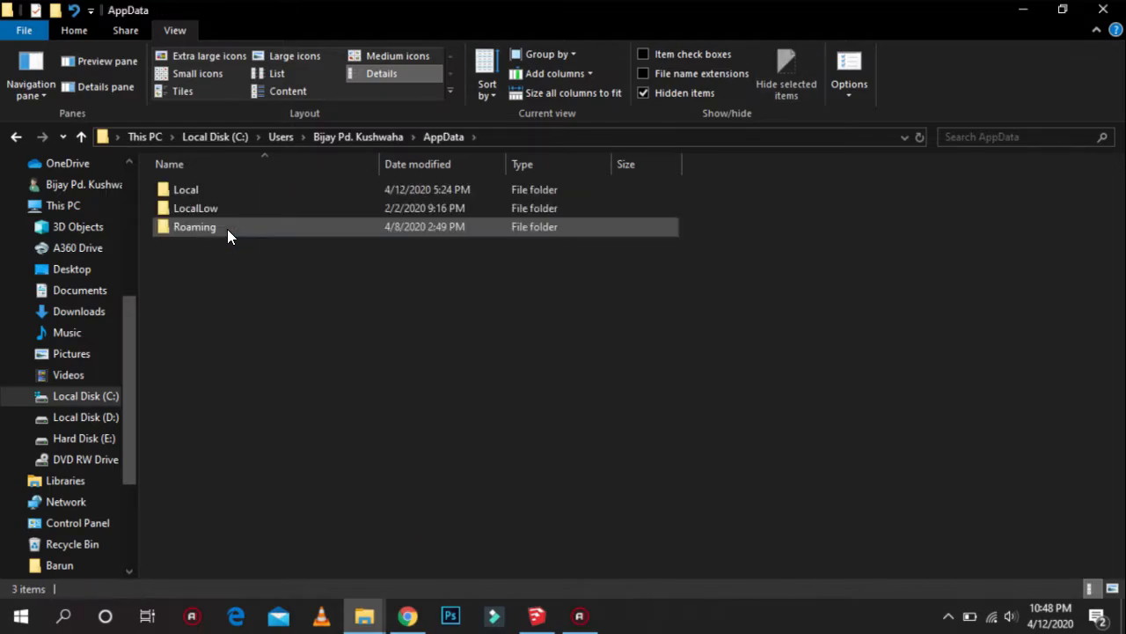
{"action": "double_click", "coordinate": [227, 229]}
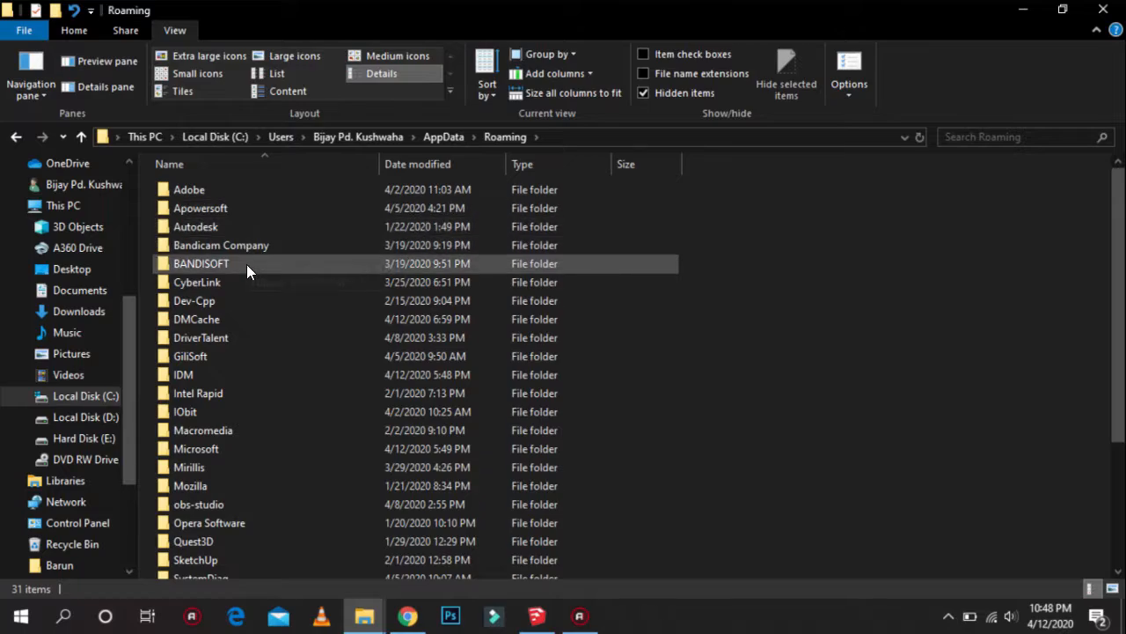
Step: Find the SketchUp folder within Roaming and open it
{"action": "scroll", "coordinate": [249, 282], "scroll_direction": "down", "scroll_amount": 2}
{"action": "scroll", "coordinate": [260, 343], "scroll_direction": "down", "scroll_amount": 2}
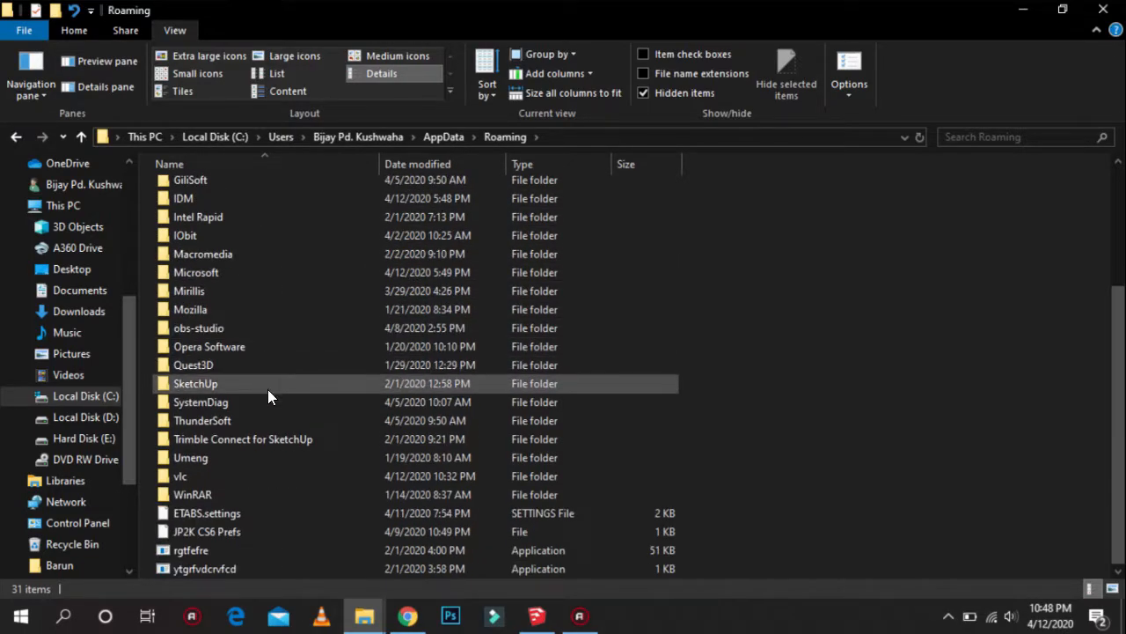
{"action": "scroll", "coordinate": [257, 505], "scroll_direction": "up", "scroll_amount": 3}
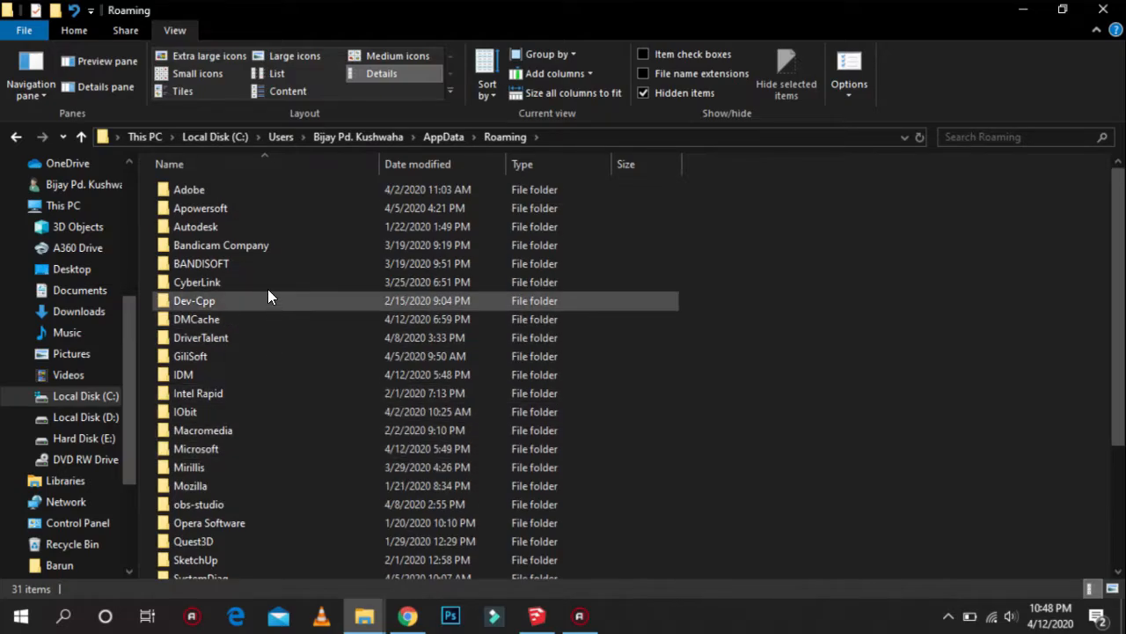
{"action": "scroll", "coordinate": [269, 402], "scroll_direction": "down", "scroll_amount": 3}
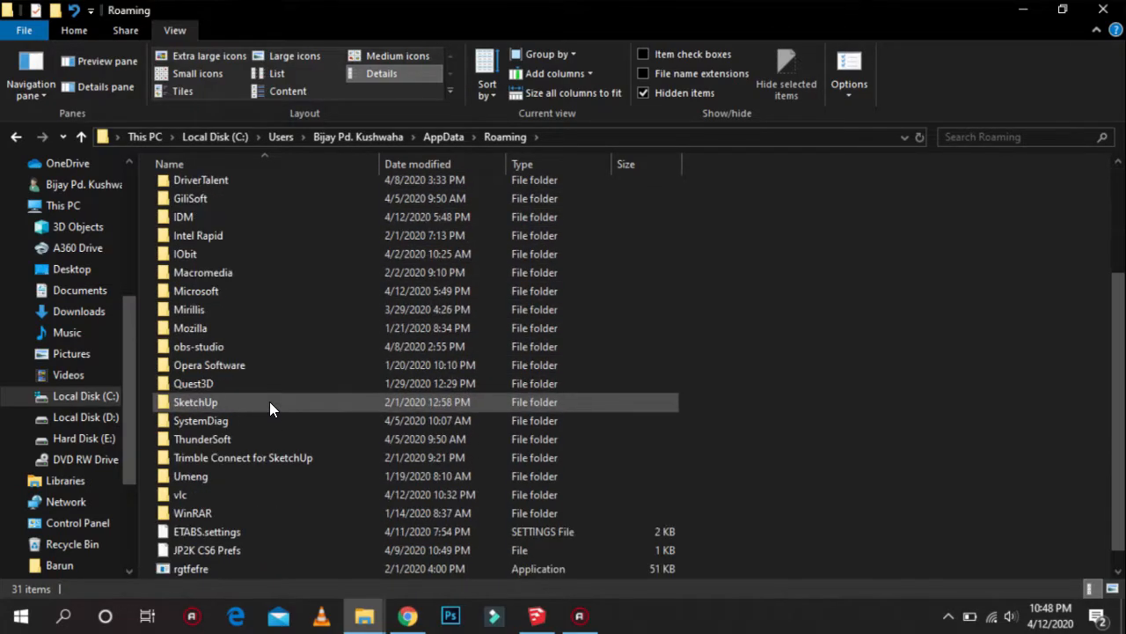
{"action": "scroll", "coordinate": [269, 401], "scroll_direction": "down", "scroll_amount": 1}
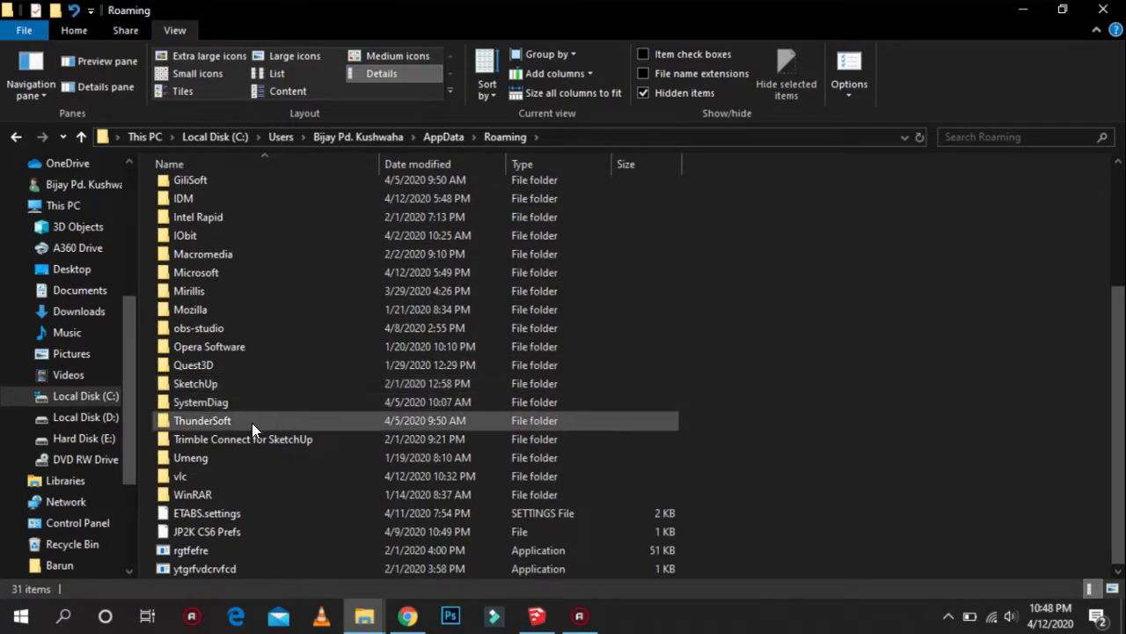
{"action": "left_click", "coordinate": [231, 383]}
{"action": "double_click", "coordinate": [230, 383]}
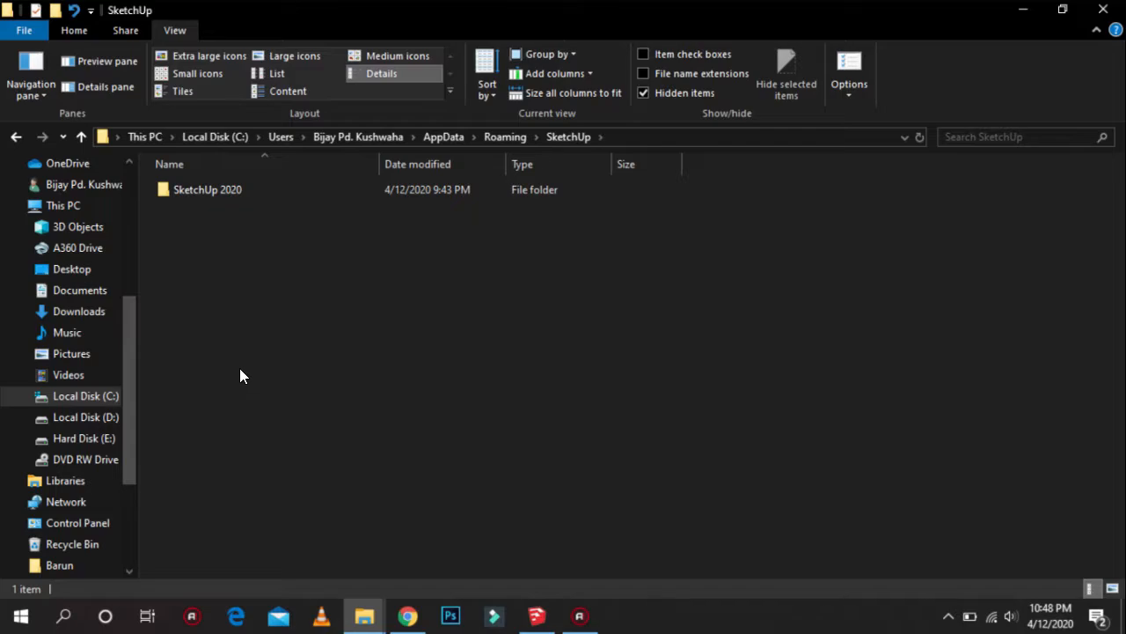
Step: Open the Plugins folder inside SketchUp 2020\SketchUp
{"action": "double_click", "coordinate": [249, 189]}
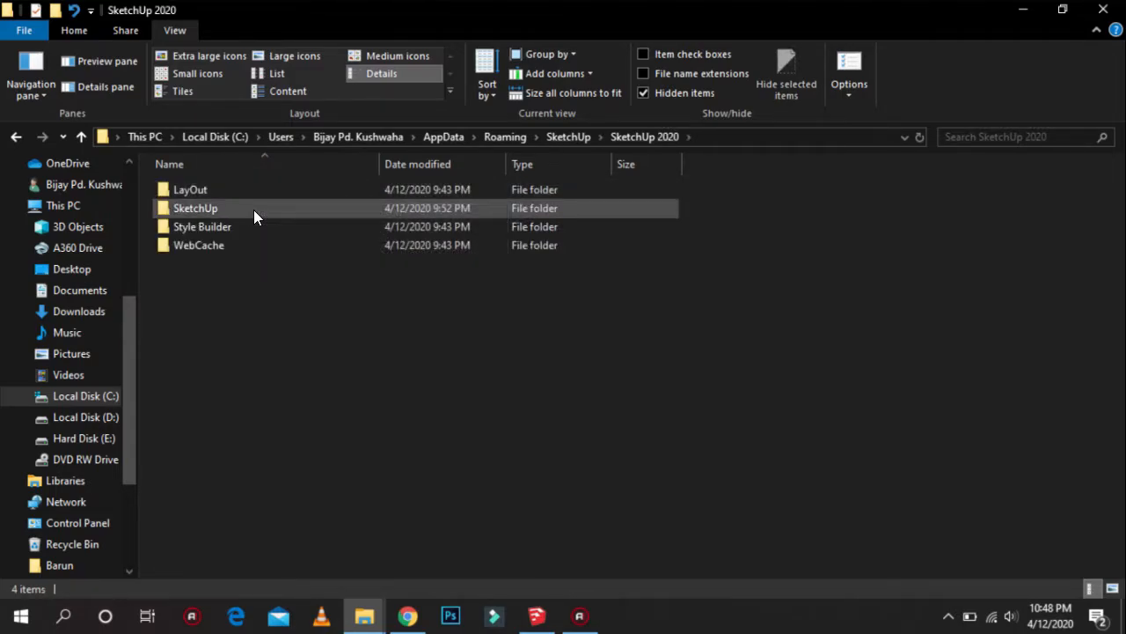
{"action": "double_click", "coordinate": [254, 209]}
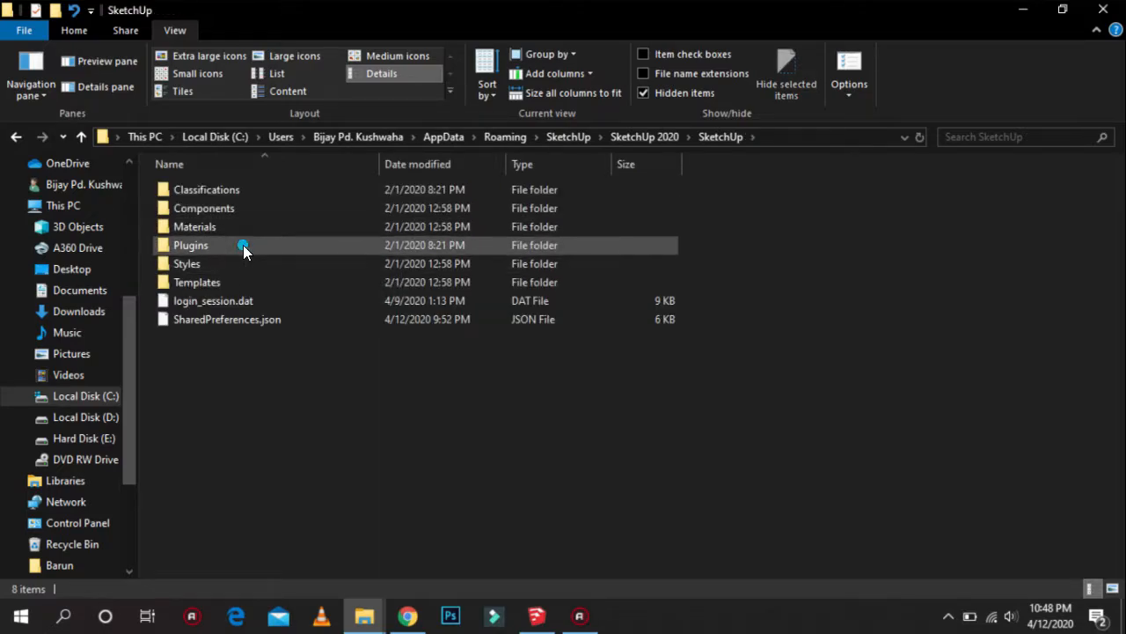
{"action": "double_click", "coordinate": [243, 245]}
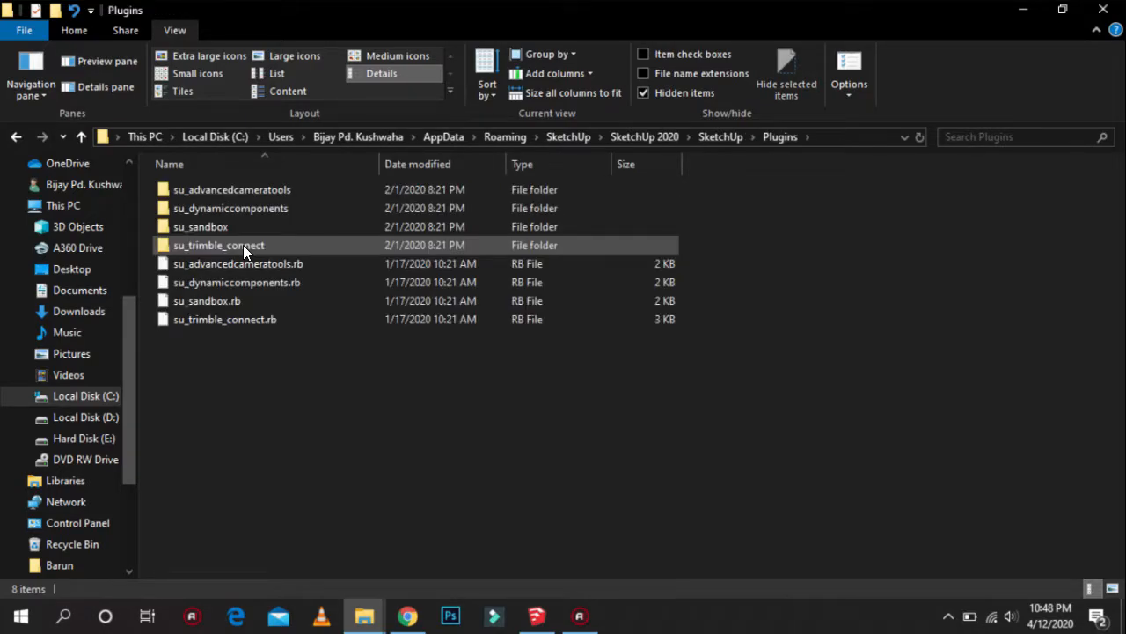
Step: Paste the copied plugin files and folders into this Plugins folder, skipping the files with the same names
{"action": "right_click", "coordinate": [407, 409]}
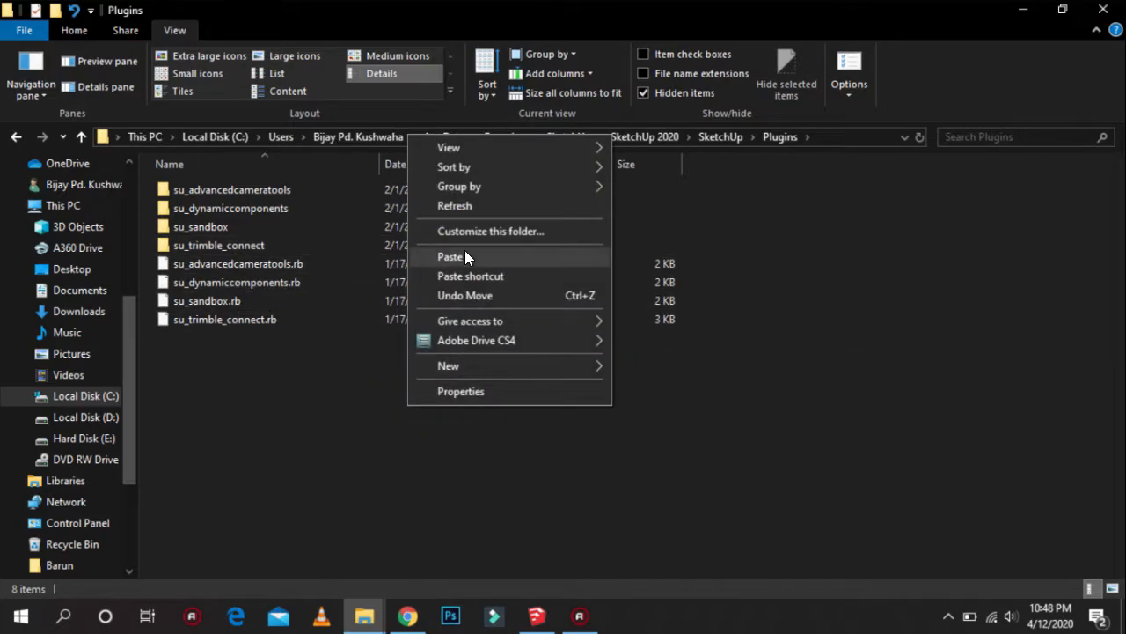
{"action": "left_click", "coordinate": [465, 256]}
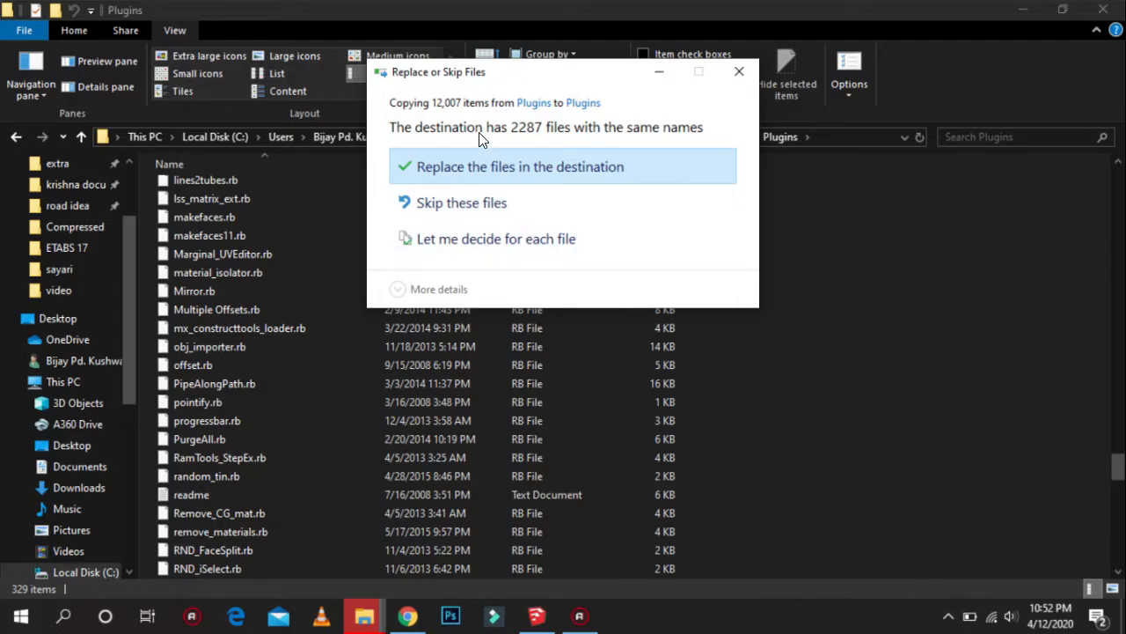
{"action": "left_click", "coordinate": [528, 200]}
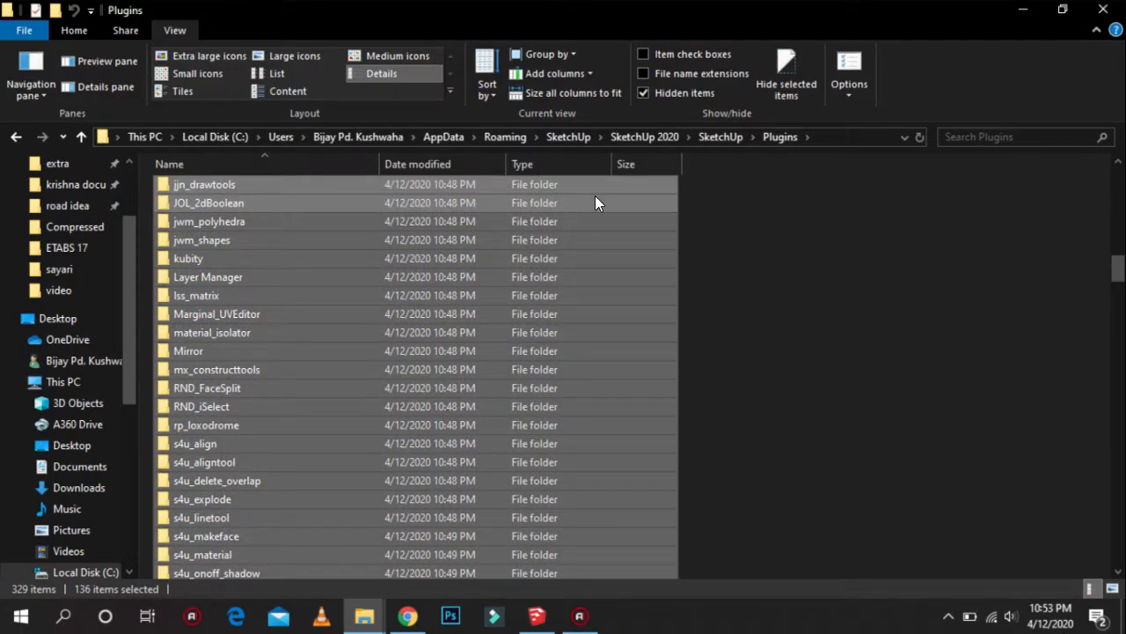
Step: Look through the pasted items in the Plugins folder, clear the selection and take the window out of maximized view
{"action": "scroll", "coordinate": [1022, 308], "scroll_direction": "down", "scroll_amount": 5}
{"action": "scroll", "coordinate": [982, 253], "scroll_direction": "up", "scroll_amount": 6}
{"action": "scroll", "coordinate": [981, 252], "scroll_direction": "up", "scroll_amount": 5}
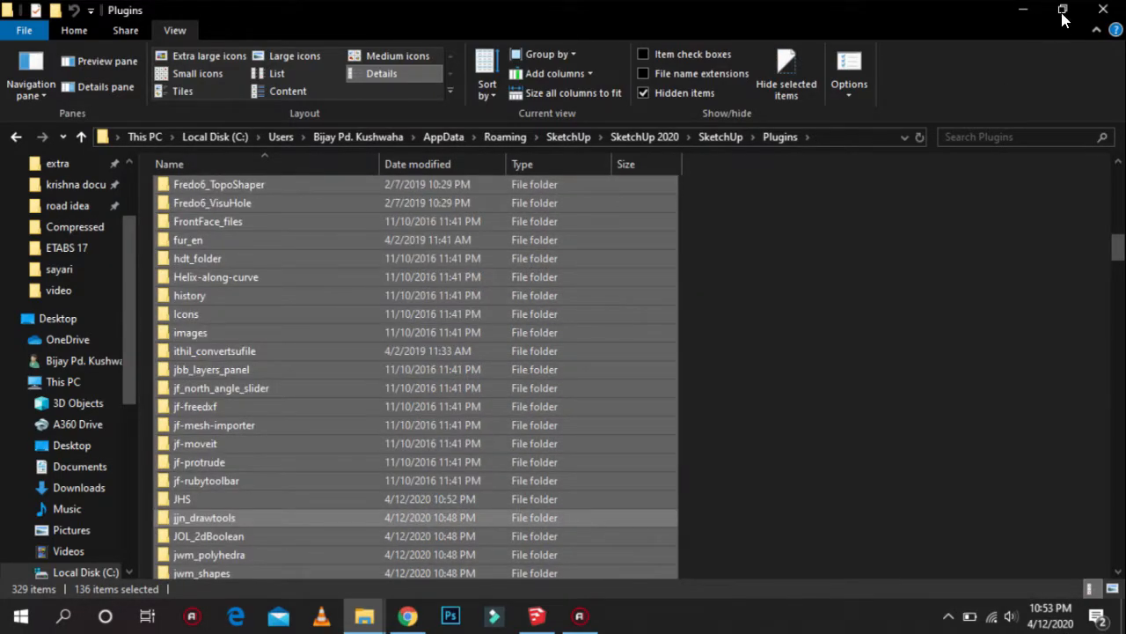
{"action": "scroll", "coordinate": [1062, 13], "scroll_direction": "up", "scroll_amount": 2}
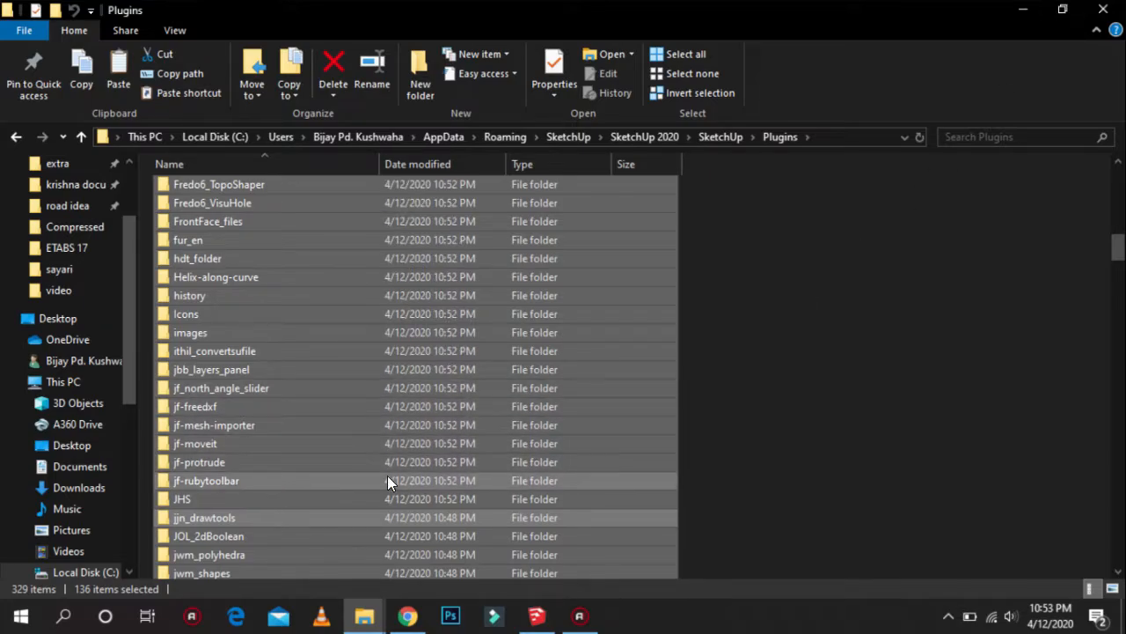
{"action": "left_click", "coordinate": [812, 404]}
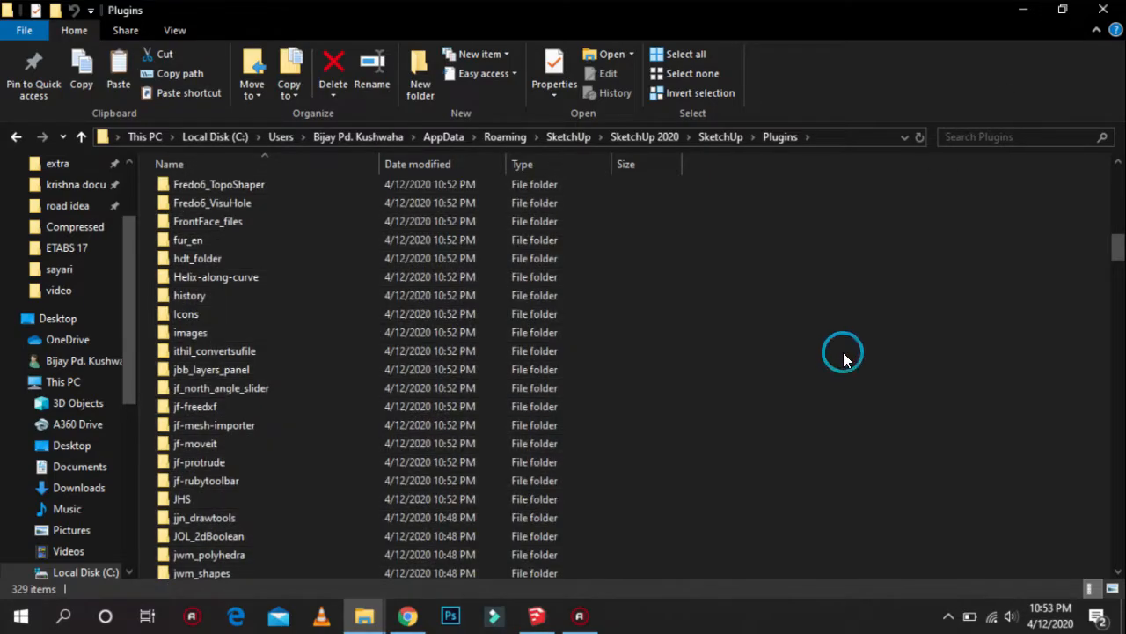
{"action": "left_click", "coordinate": [1060, 9]}
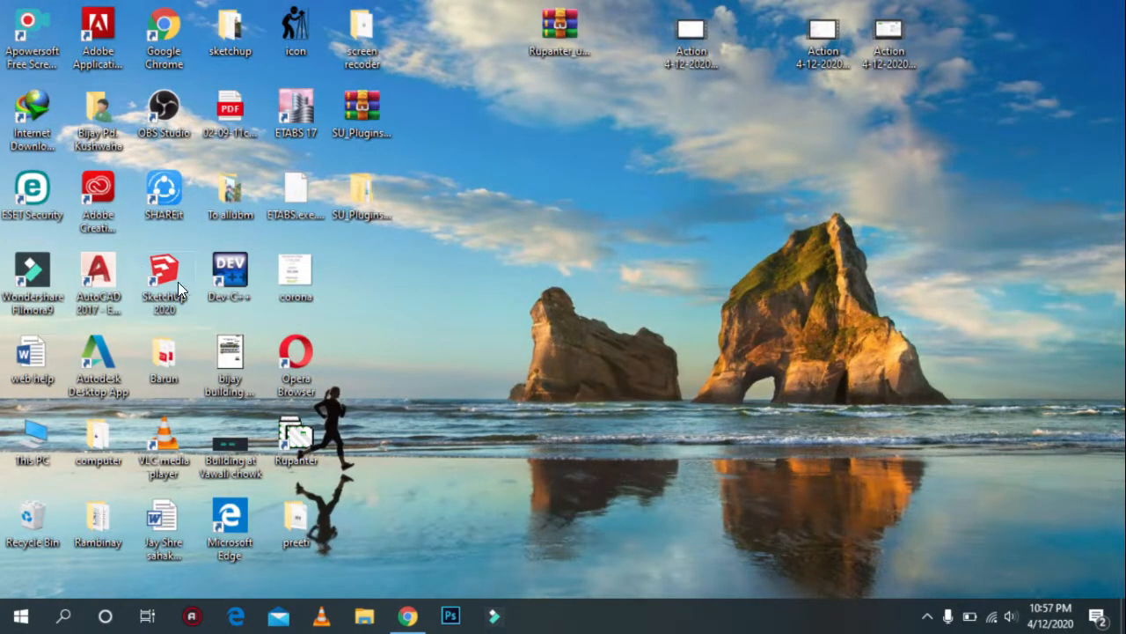
Step: Launch SketchUp 2020 from the desktop and create a new model with the Simple (Inches) template
{"action": "double_click", "coordinate": [153, 282]}
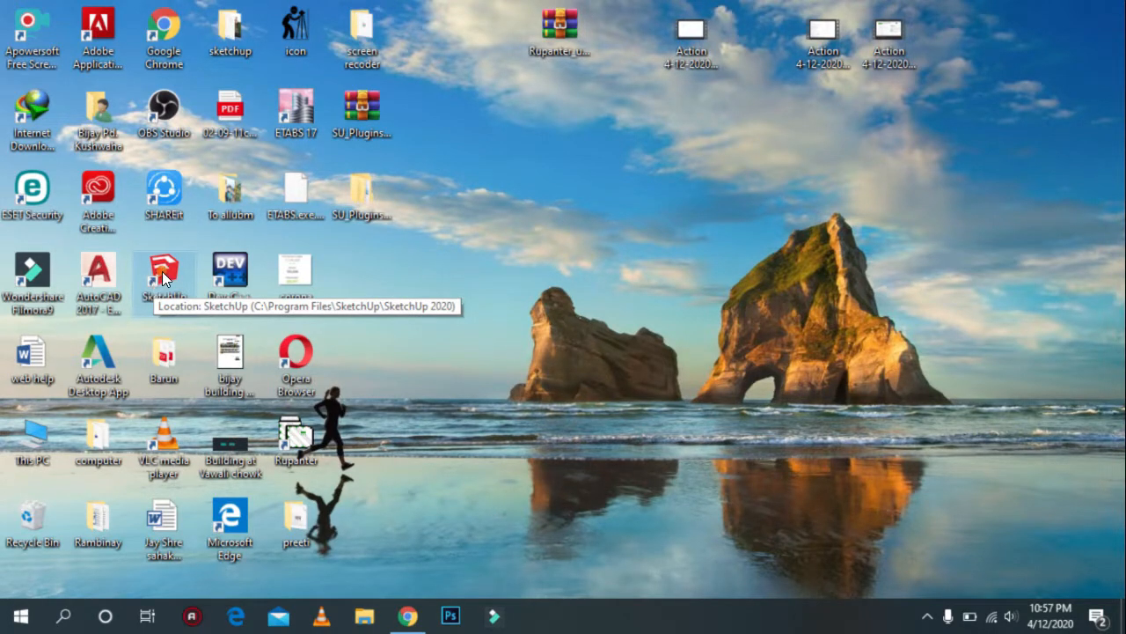
{"action": "right_click", "coordinate": [164, 269]}
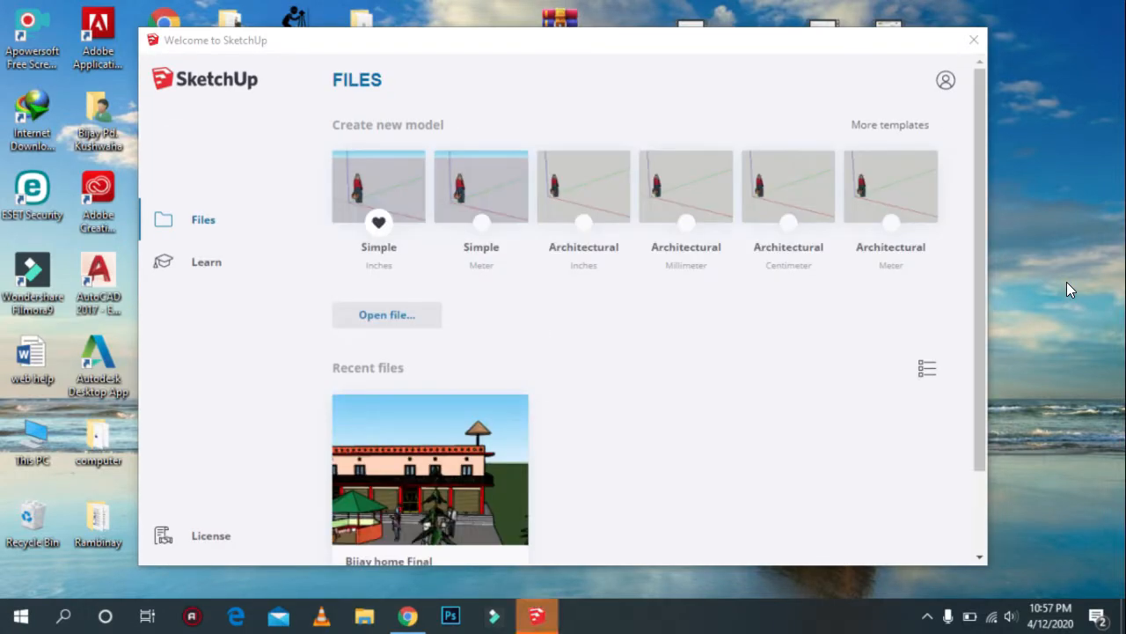
{"action": "left_click", "coordinate": [378, 186]}
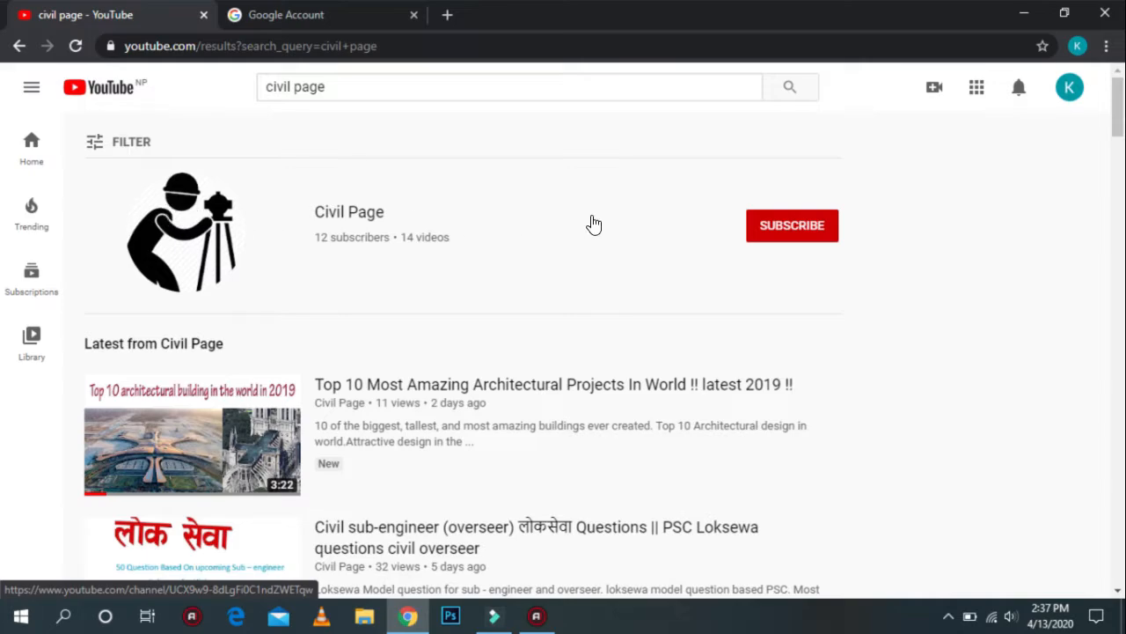
Step: Subscribe to the Civil Page channel on YouTube in Chrome with all notifications enabled, and open its channel page
{"action": "left_click", "coordinate": [799, 226]}
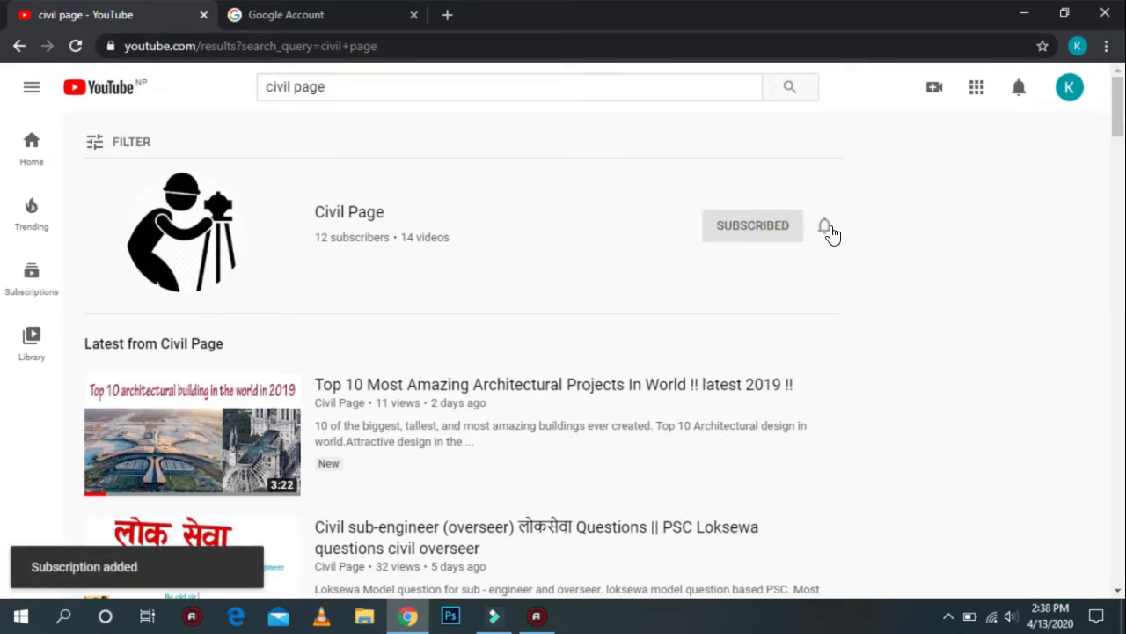
{"action": "left_click", "coordinate": [827, 229]}
{"action": "left_click", "coordinate": [841, 275]}
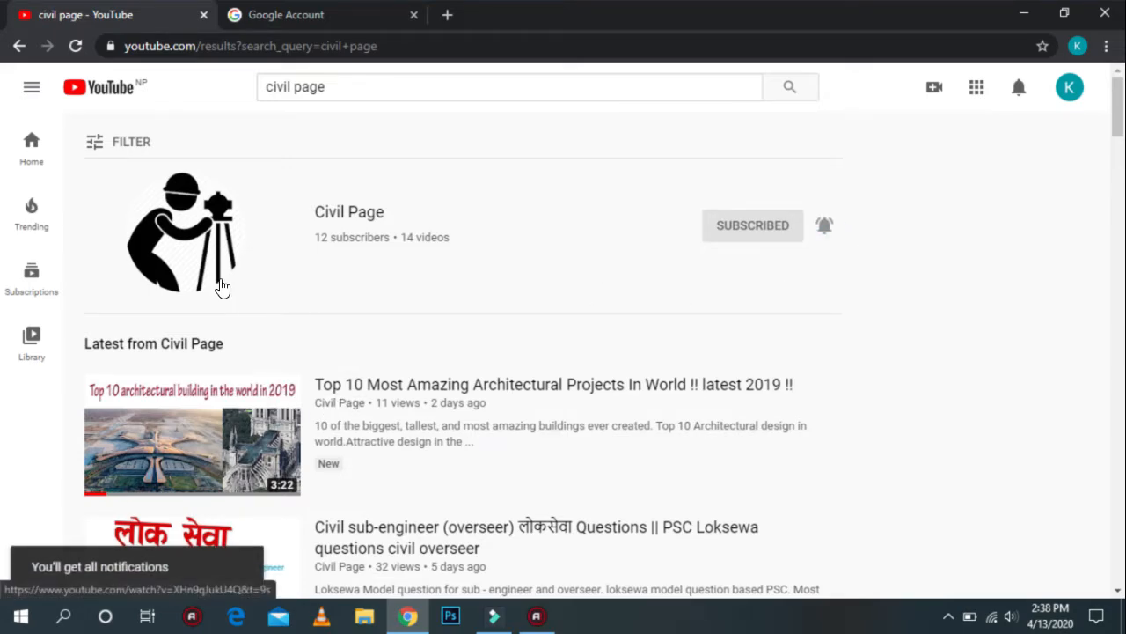
{"action": "left_click", "coordinate": [368, 218]}
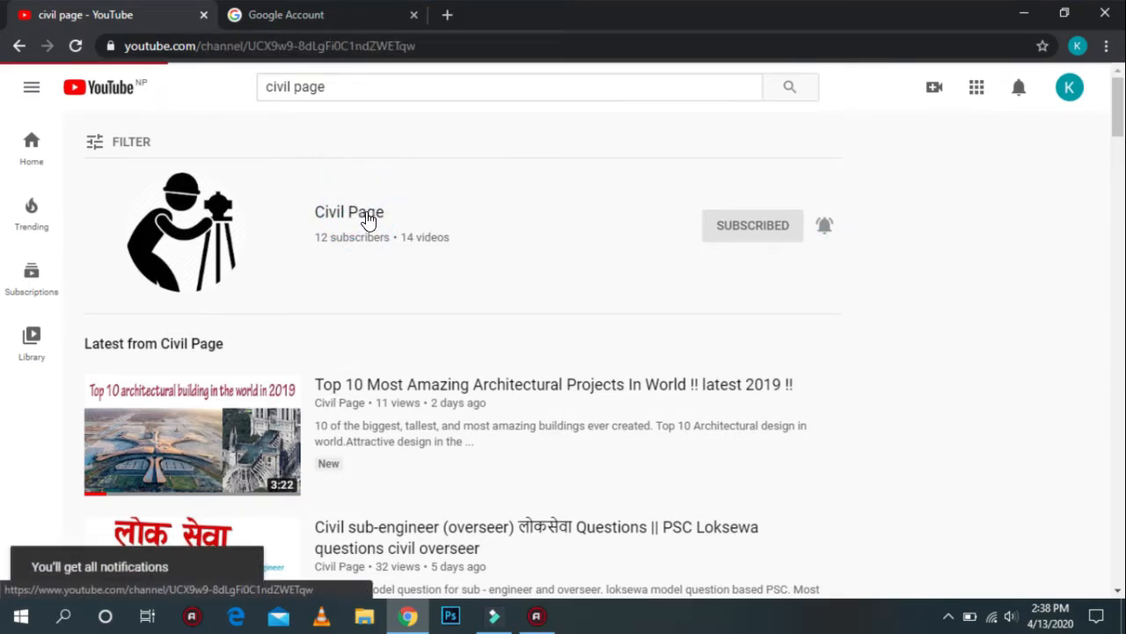